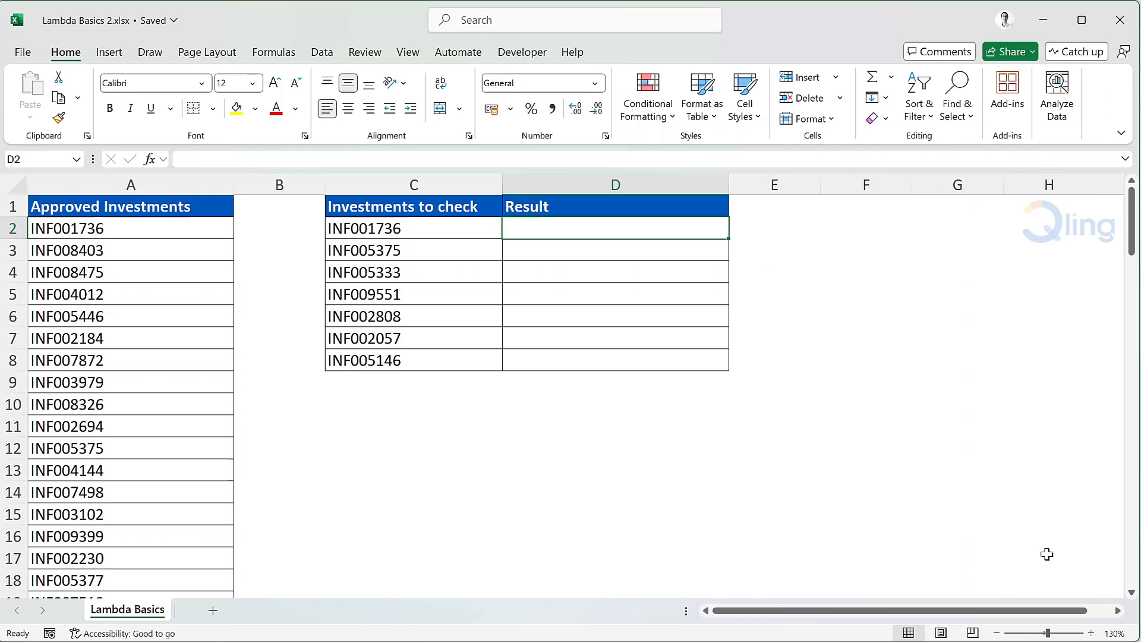
Step: Enter =XLOOKUP(C2,A2:A101,A2:A101) in D2, returning INF001736 for the first investment
{"action": "type", "text": "=xlo"}
{"action": "key", "text": "Tab"}
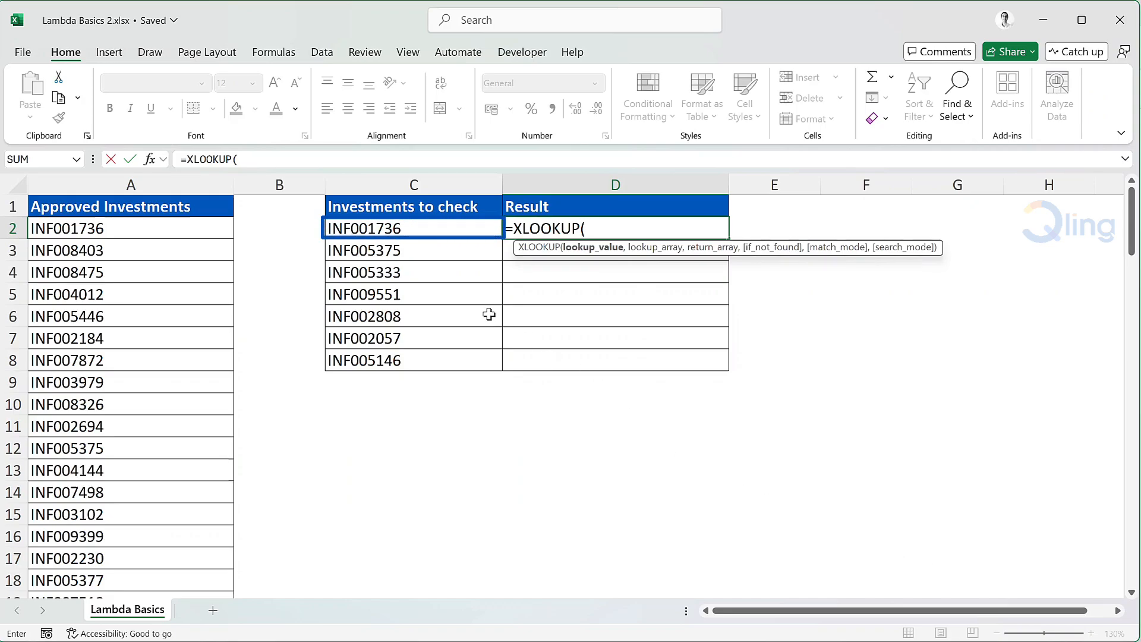
{"action": "left_click", "coordinate": [453, 228]}
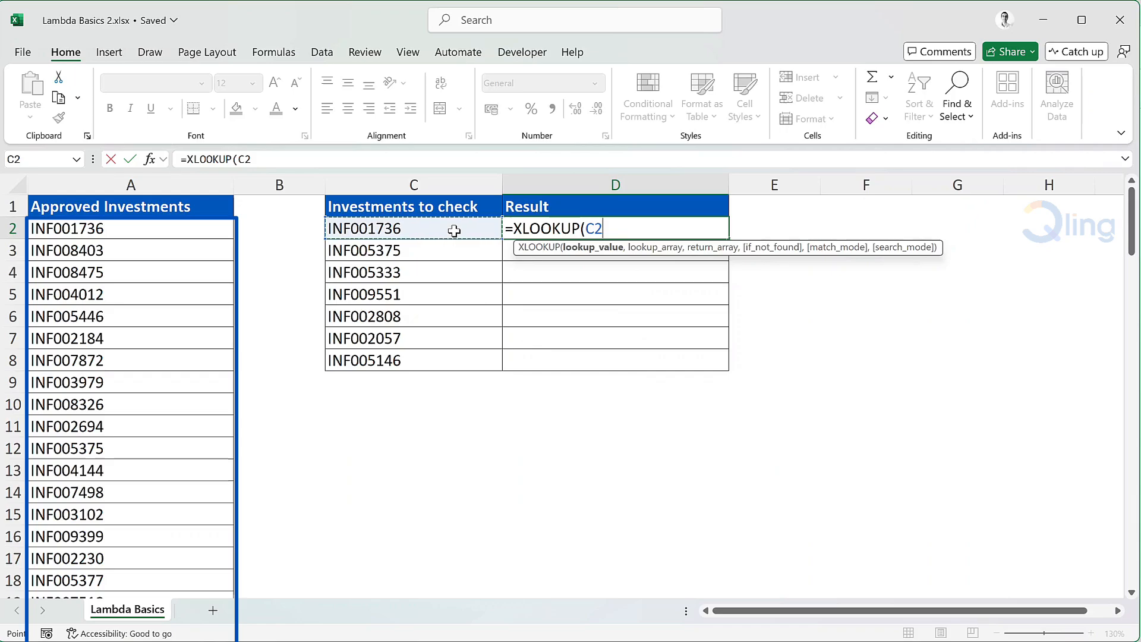
{"action": "type", "text": ","}
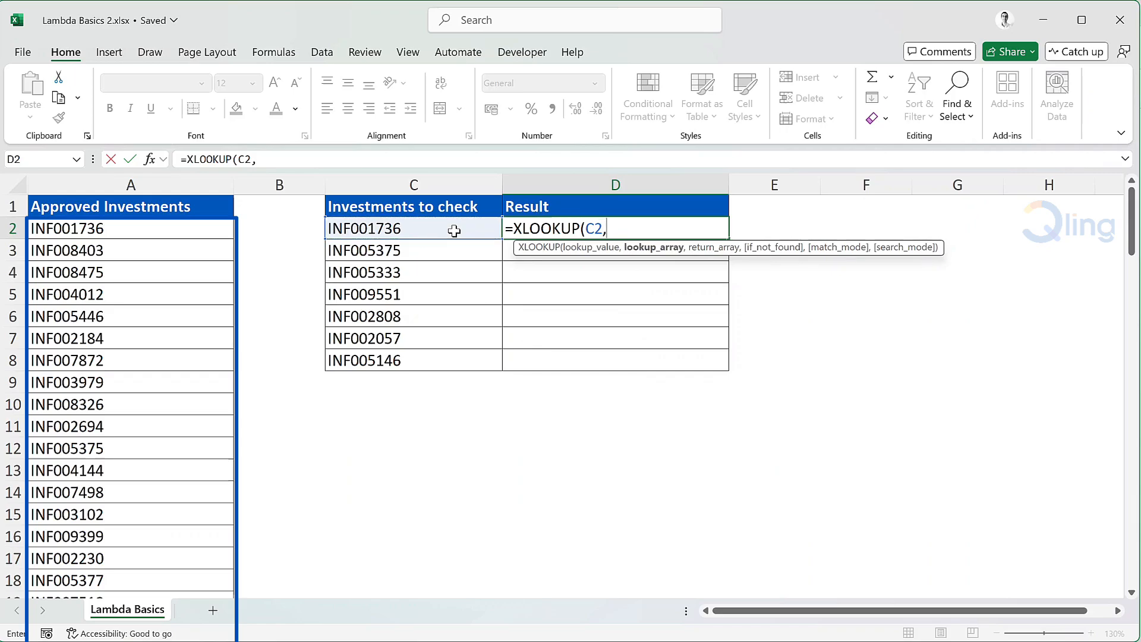
{"action": "left_click", "coordinate": [187, 228]}
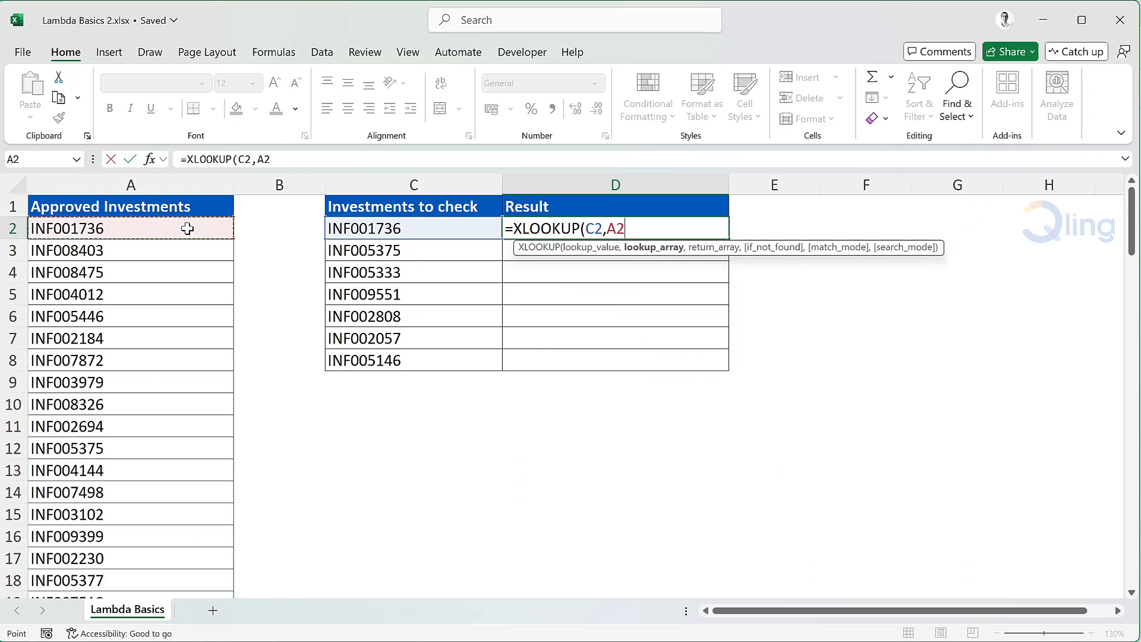
{"action": "key", "text": "ctrl+shift+Down"}
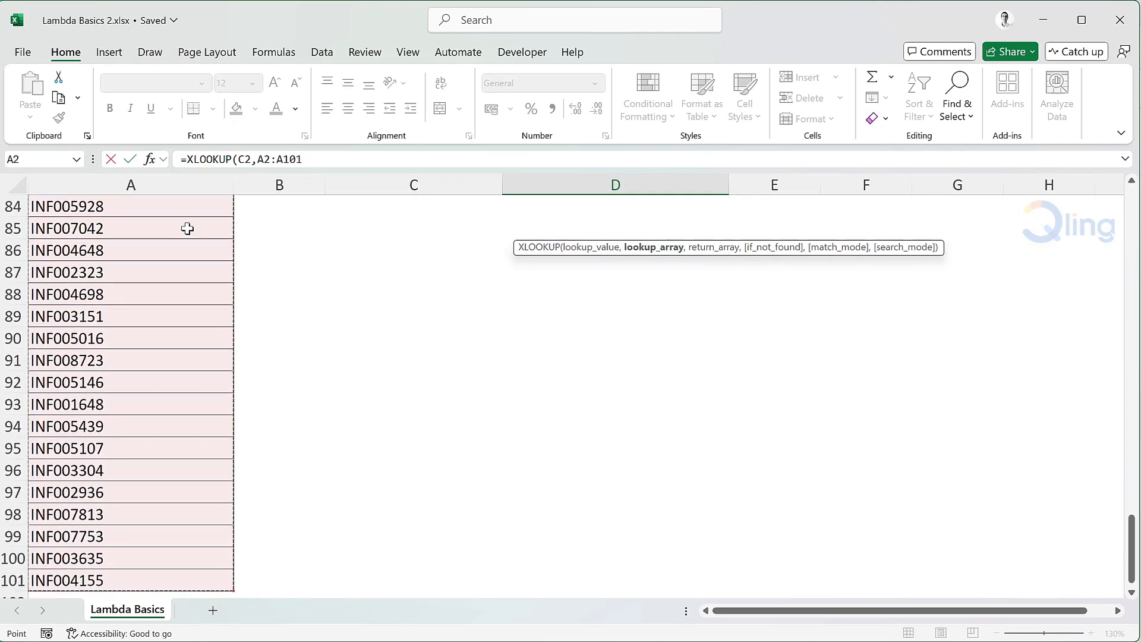
{"action": "key", "text": "ctrl+BackSpace"}
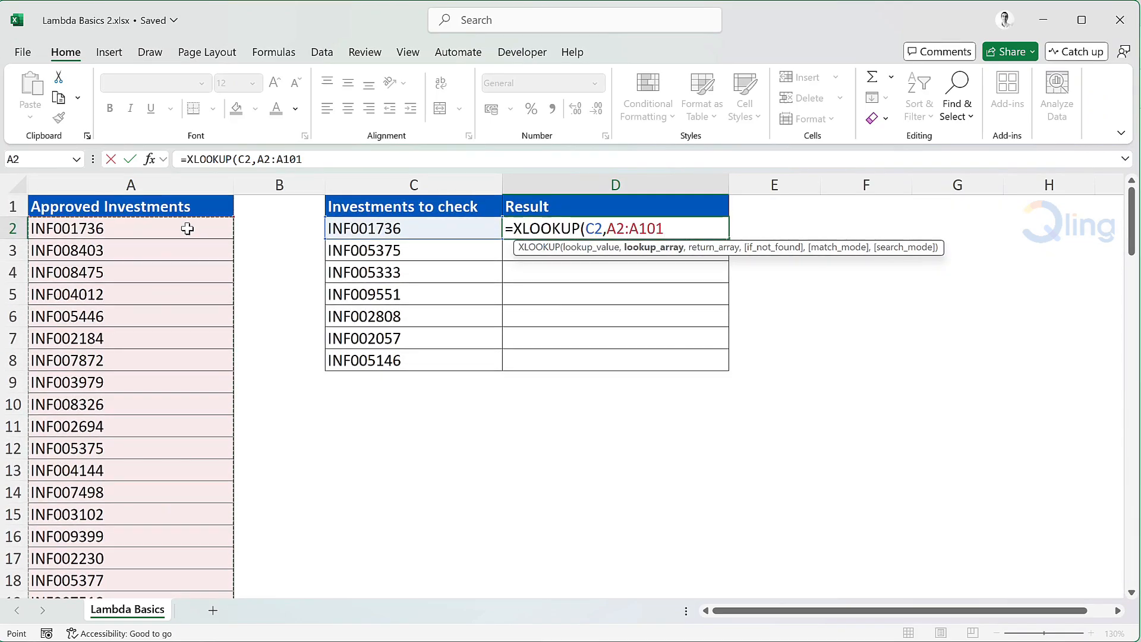
{"action": "type", "text": ","}
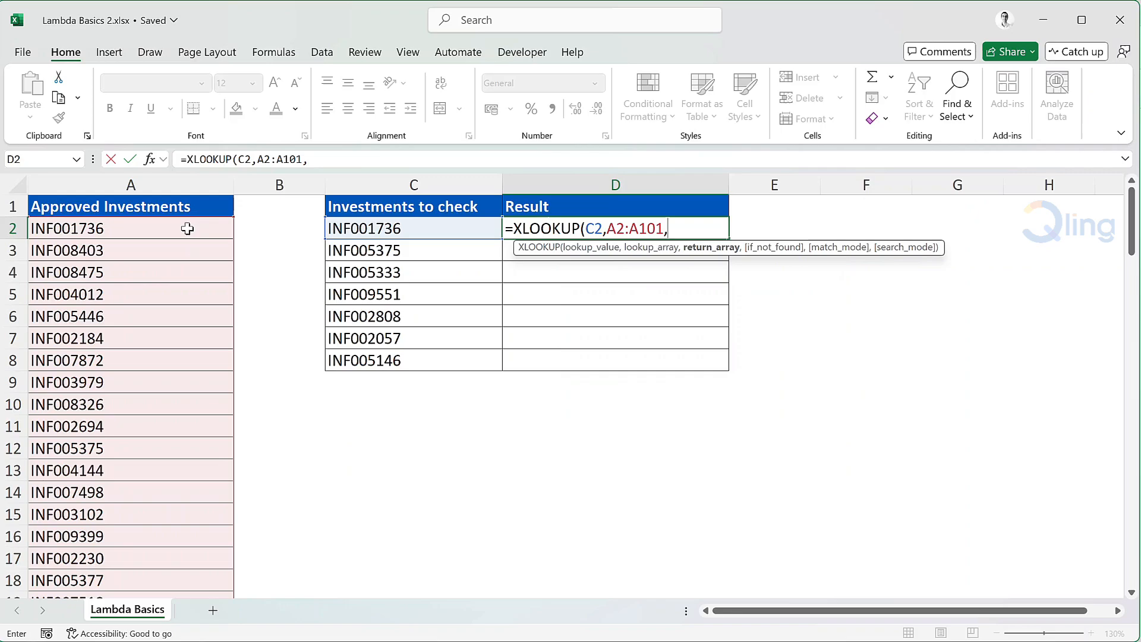
{"action": "left_click", "coordinate": [187, 228]}
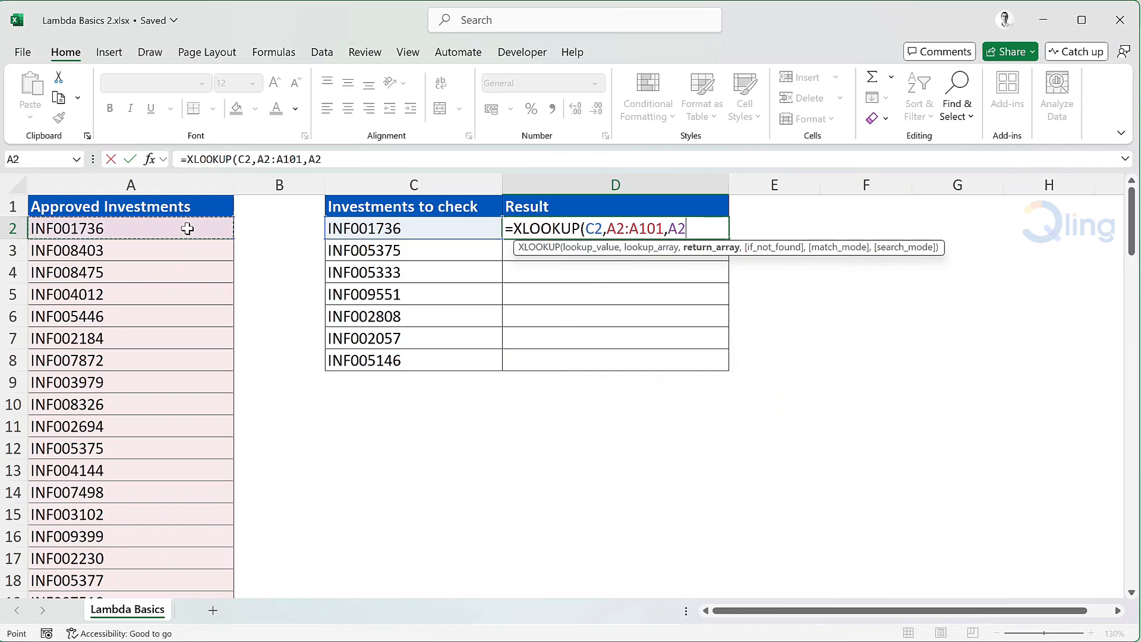
{"action": "key", "text": "ctrl+shift+Down"}
{"action": "key", "text": "ctrl+BackSpace"}
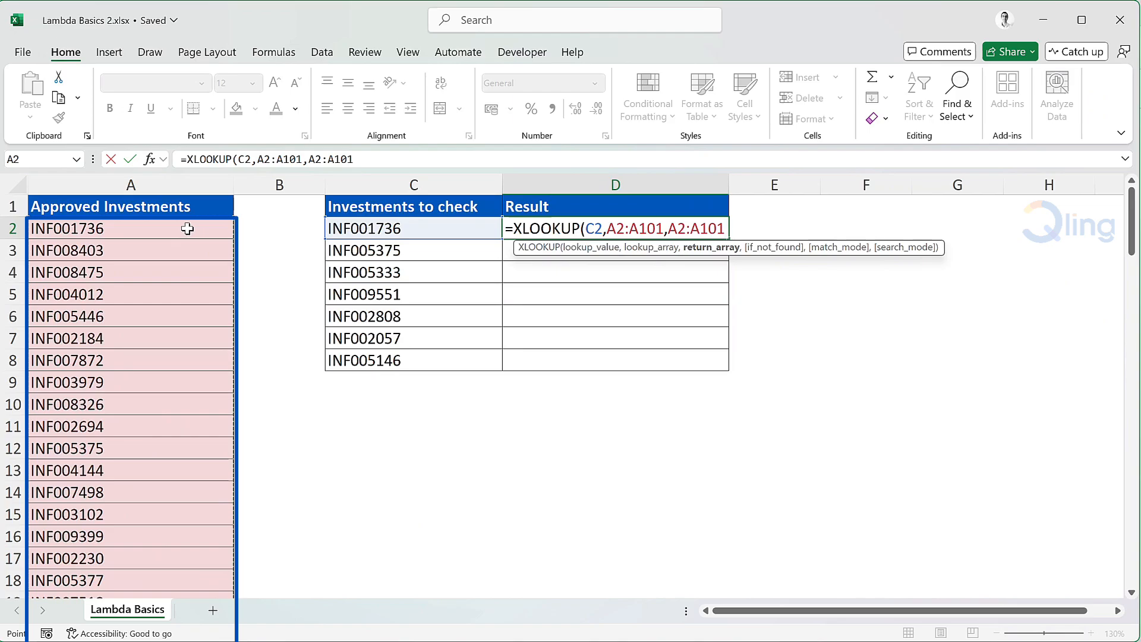
{"action": "type", "text": ")"}
{"action": "key", "text": "Return"}
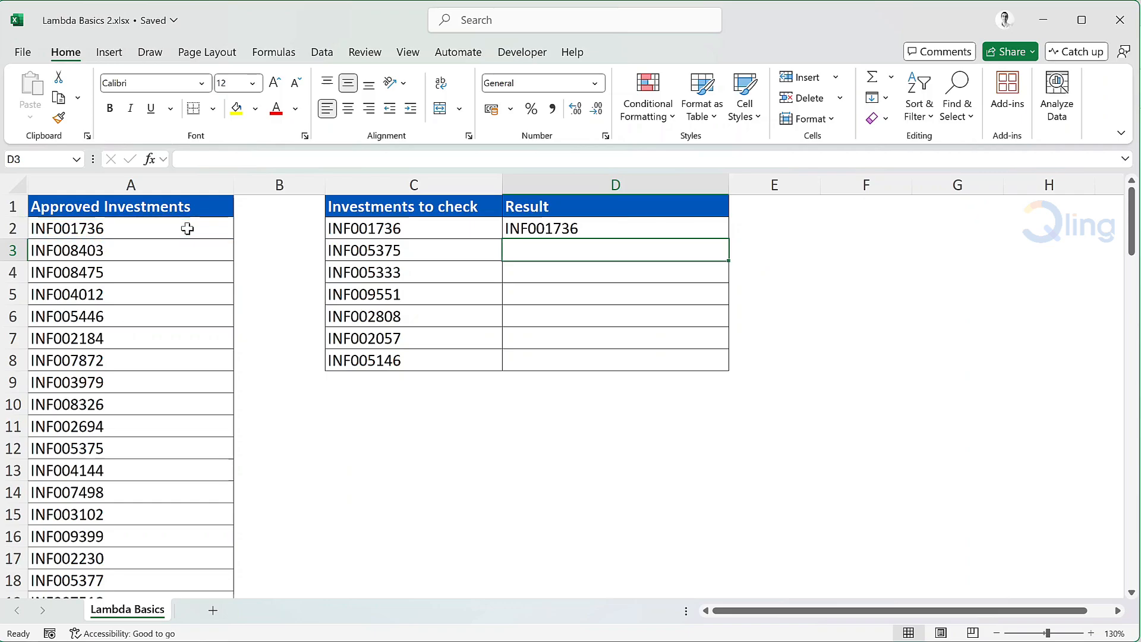
Step: Wrap D2's lookup as IF(XLOOKUP(...)=C2,"Approved Investment") so it shows Approved Investment
{"action": "double_click", "coordinate": [512, 228]}
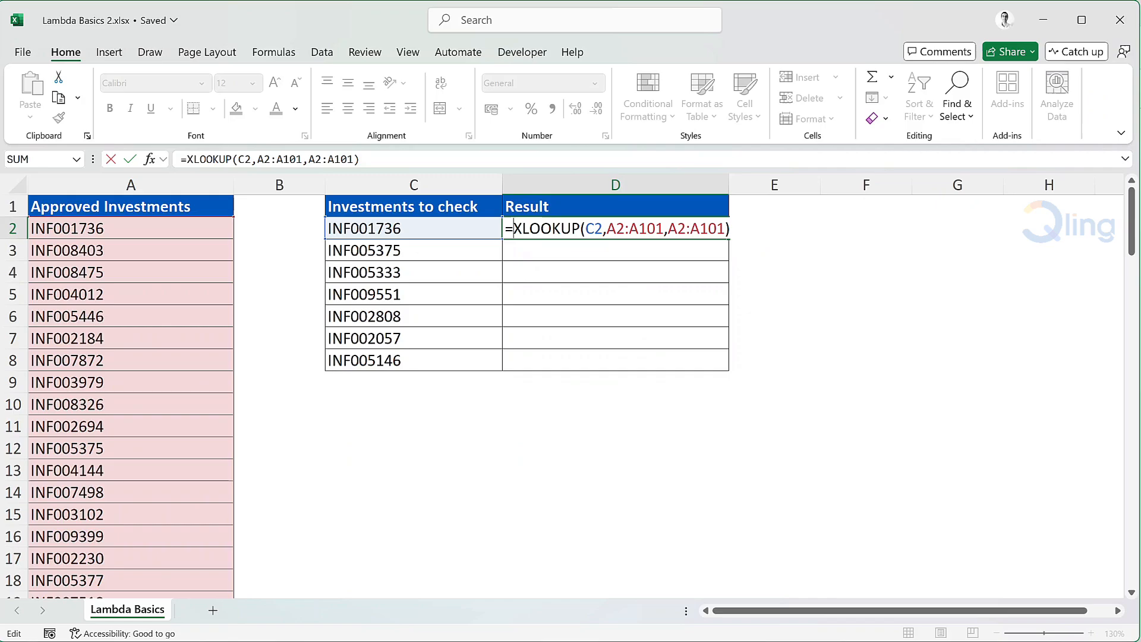
{"action": "type", "text": "IF("}
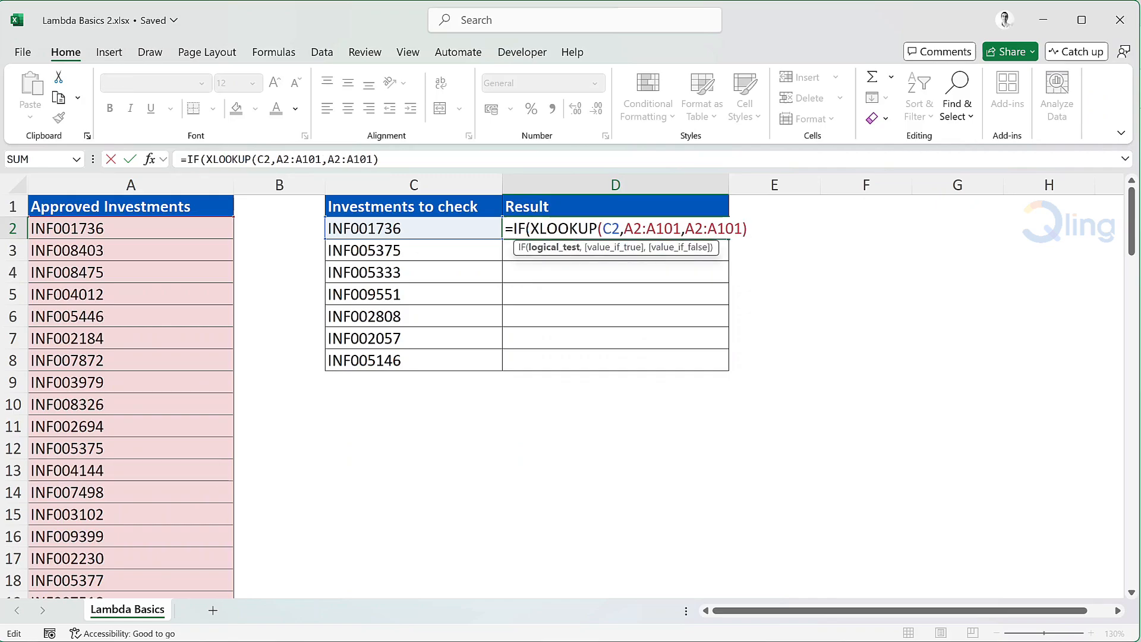
{"action": "key", "text": "End"}
{"action": "type", "text": "="}
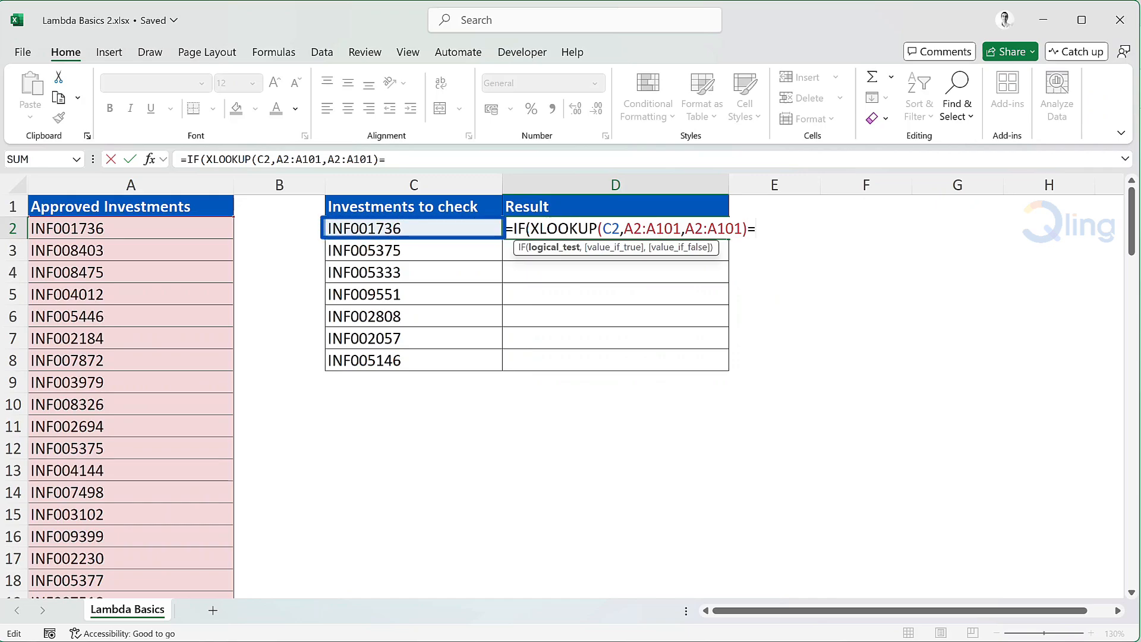
{"action": "left_click", "coordinate": [436, 225]}
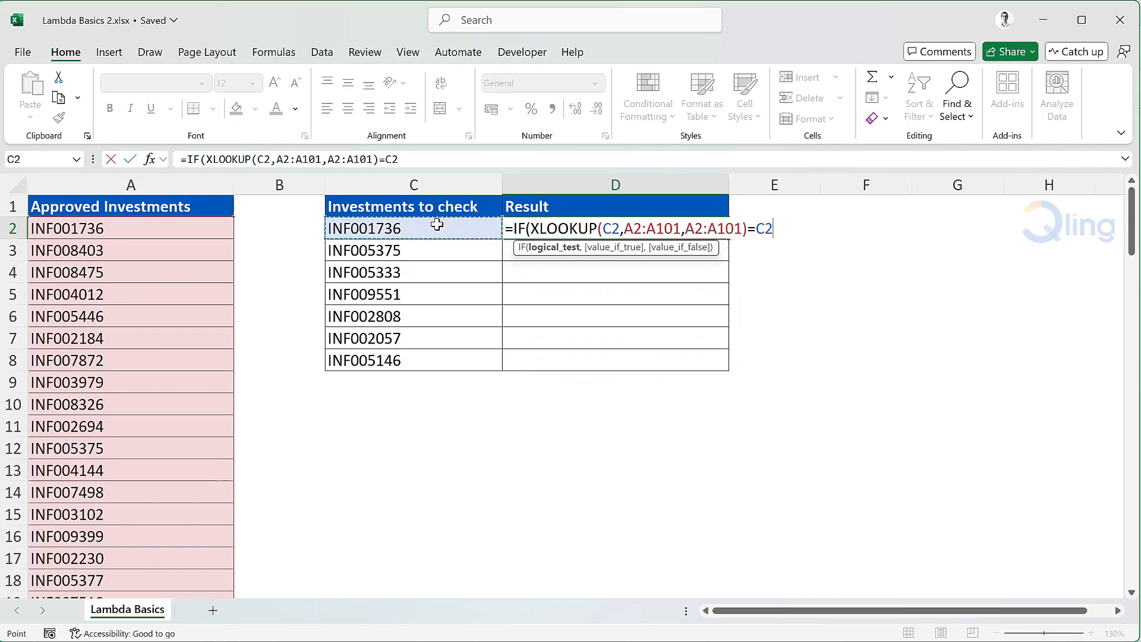
{"action": "type", "text": ","}
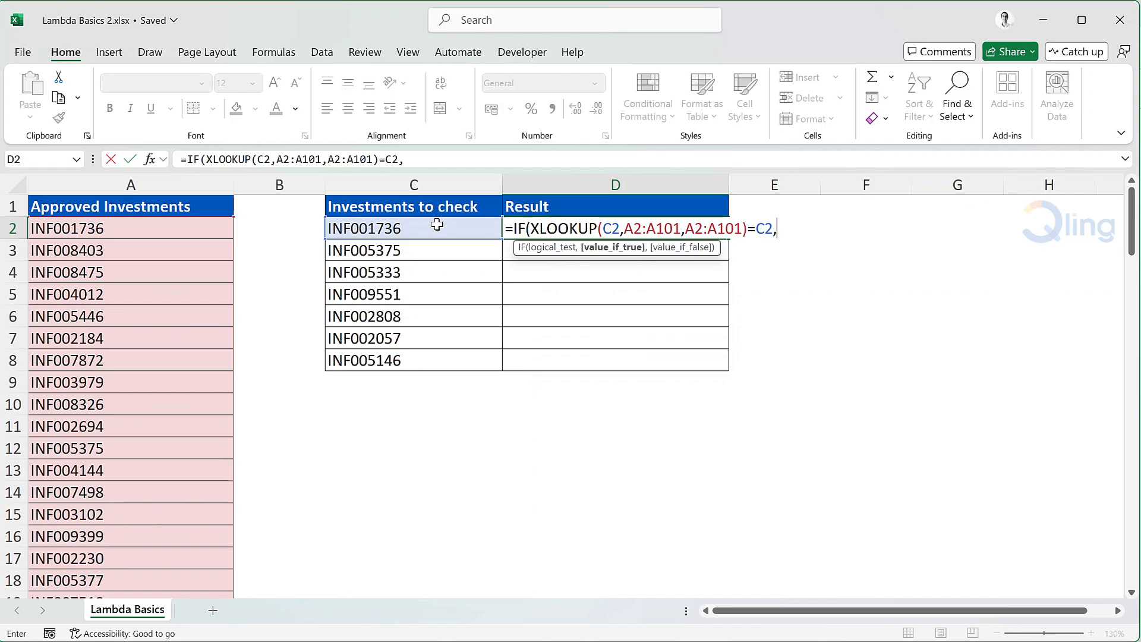
{"action": "type", "text": "\"Approved I"}
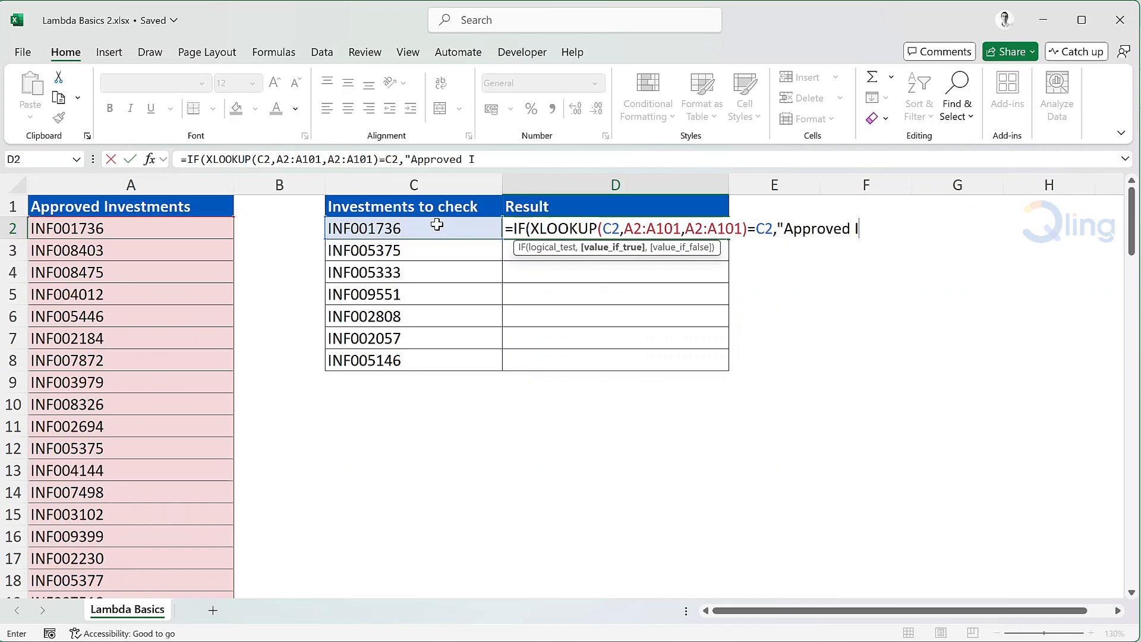
{"action": "type", "text": "nvestmen"}
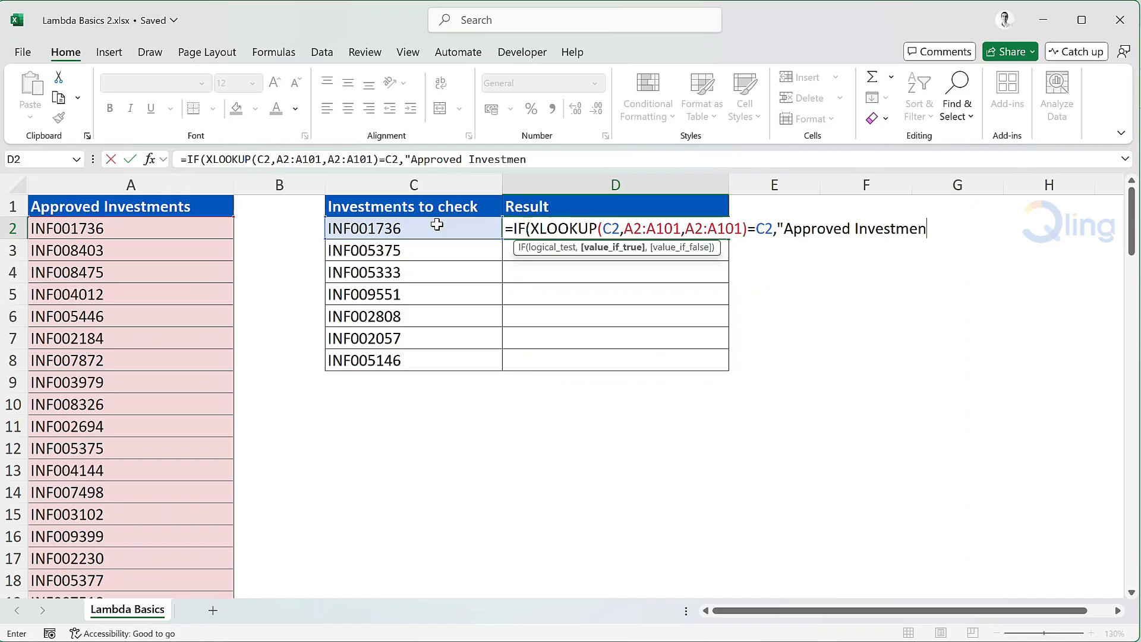
{"action": "type", "text": "t\")"}
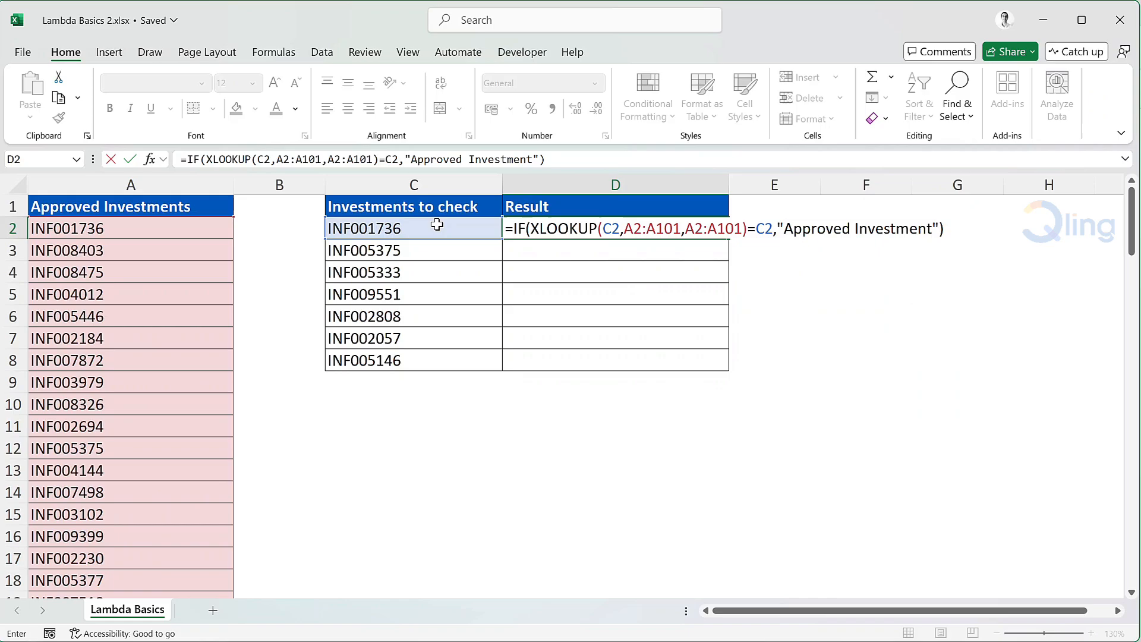
{"action": "key", "text": "Return"}
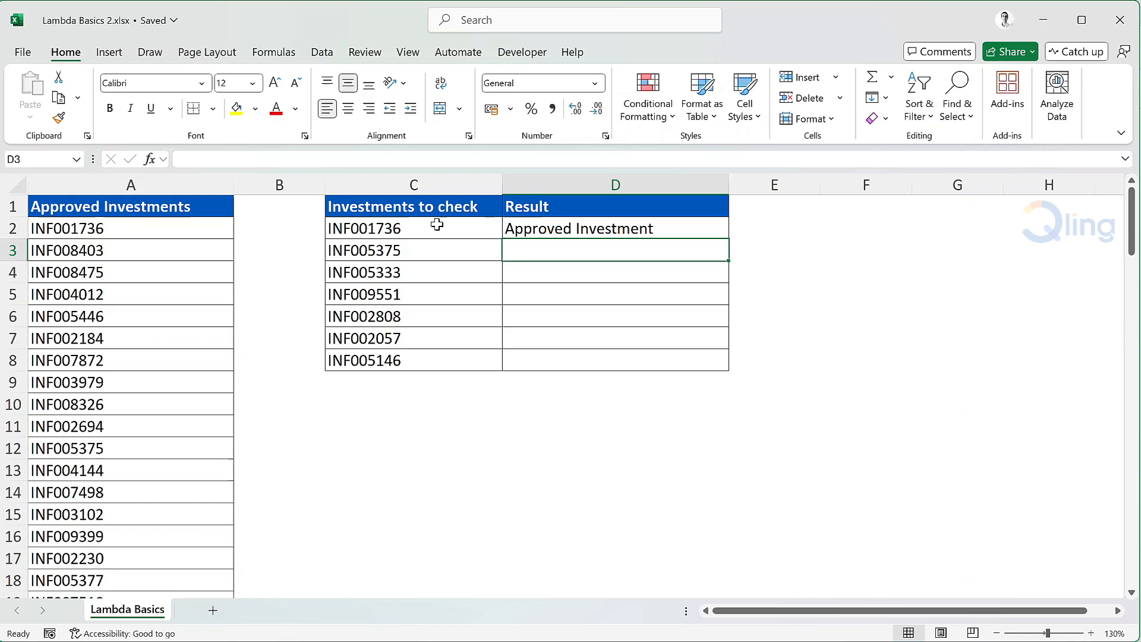
Step: Change C2's investment ID to INF00173 by dropping its last digit
{"action": "left_click", "coordinate": [437, 224]}
{"action": "key", "text": "F2"}
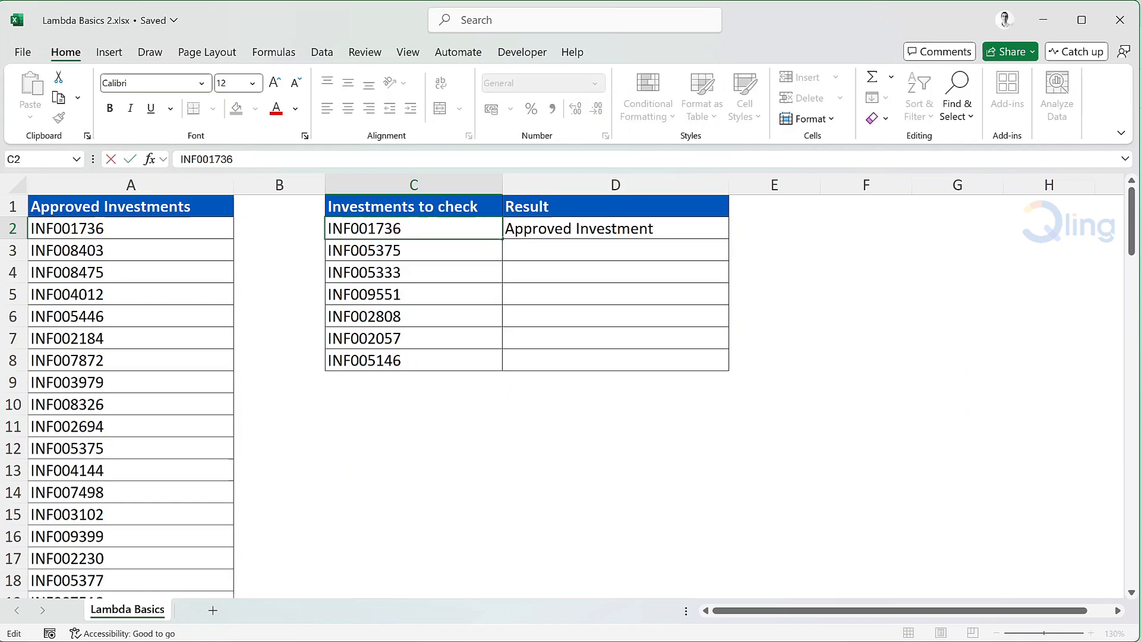
{"action": "key", "text": "BackSpace"}
{"action": "key", "text": "Return"}
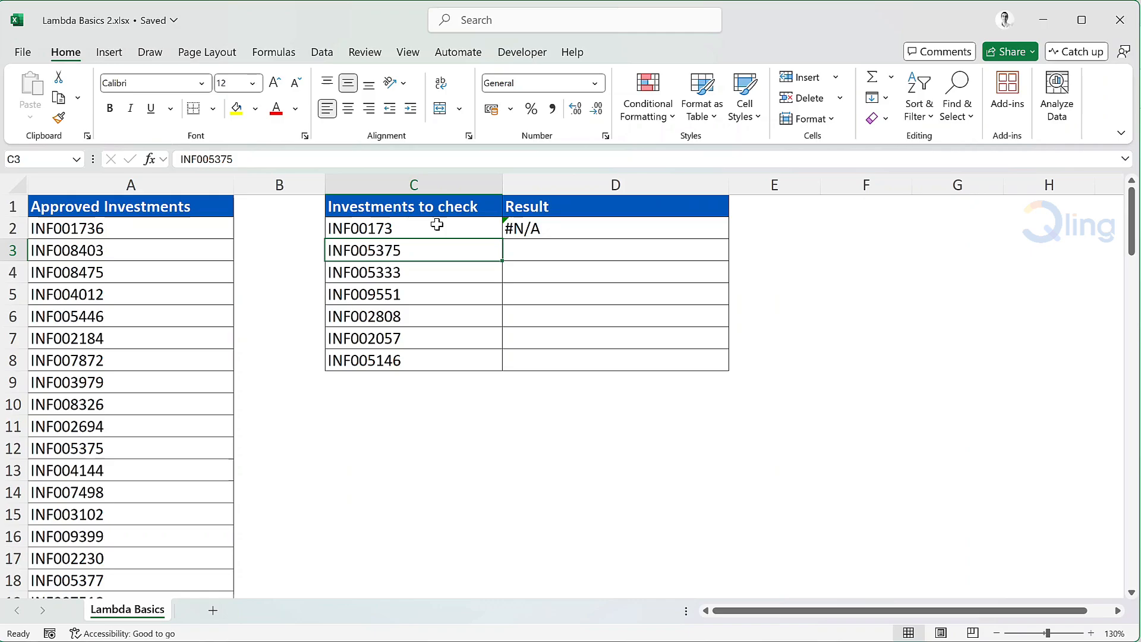
Step: Wrap D2's formula in IFERROR with the fallback "Not an approved investment"
{"action": "double_click", "coordinate": [513, 228]}
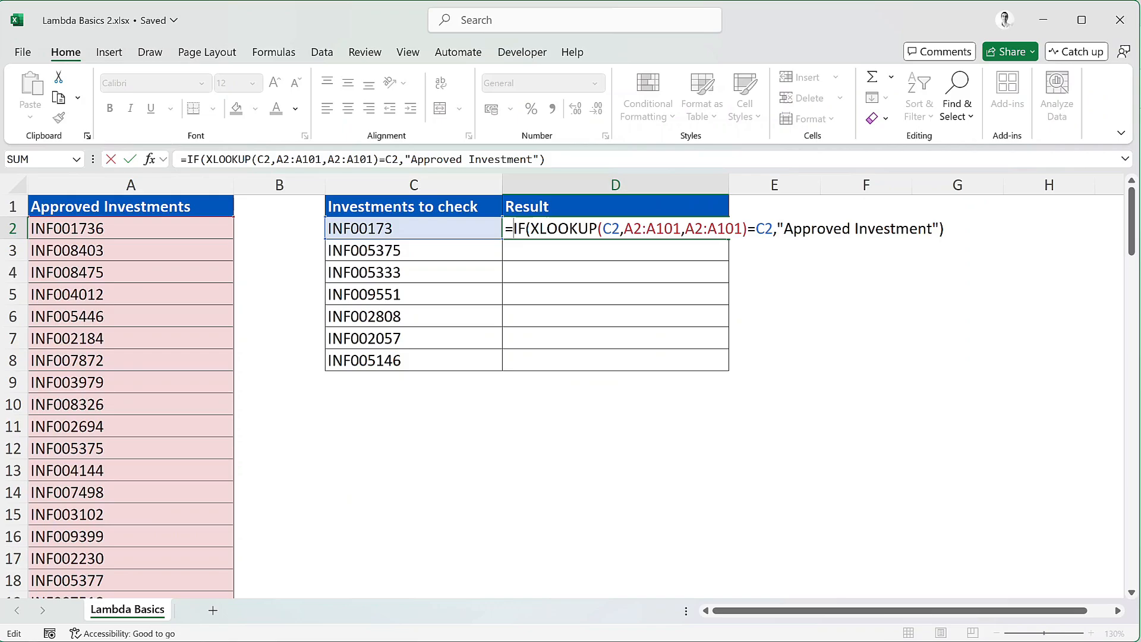
{"action": "type", "text": "iferror("}
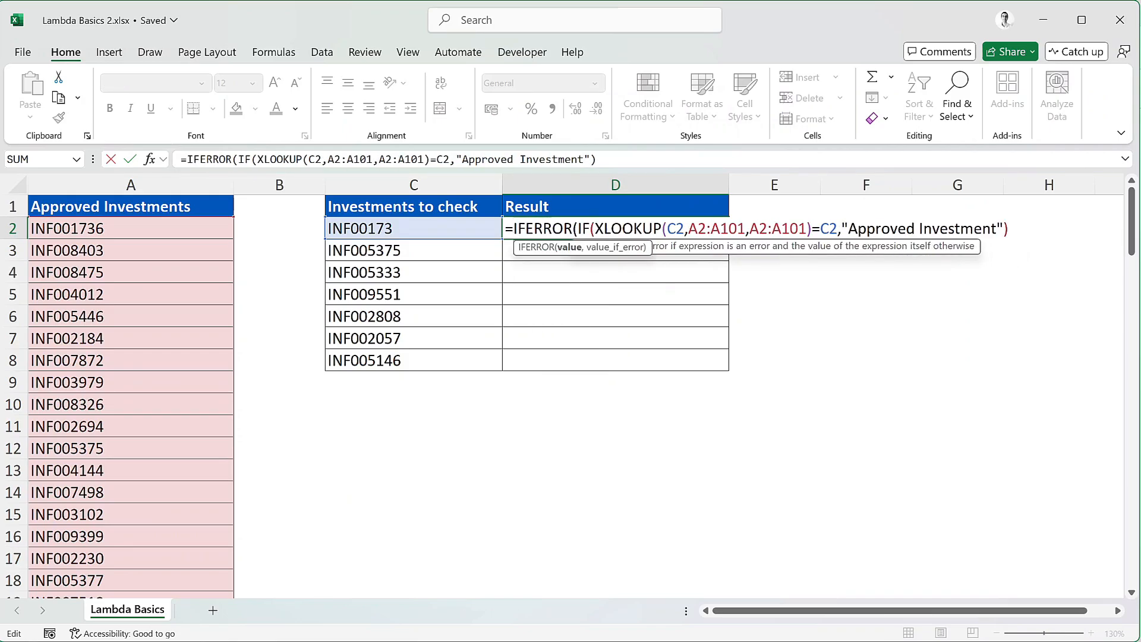
{"action": "key", "text": "End"}
{"action": "type", "text": ","}
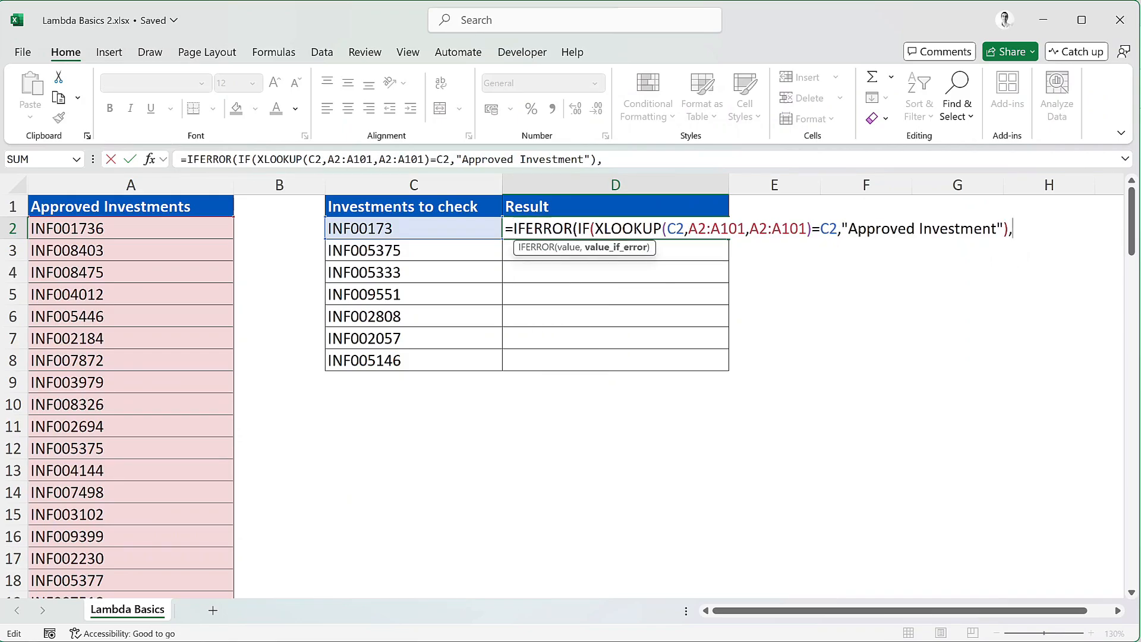
{"action": "type", "text": "\"Not an "}
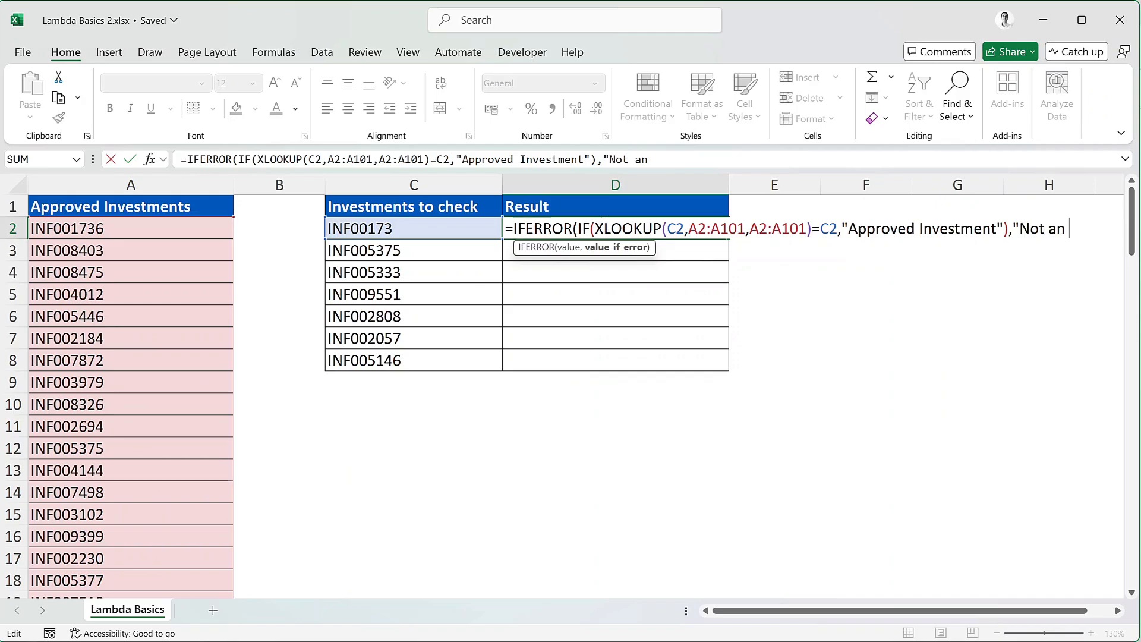
{"action": "type", "text": "approved inve"}
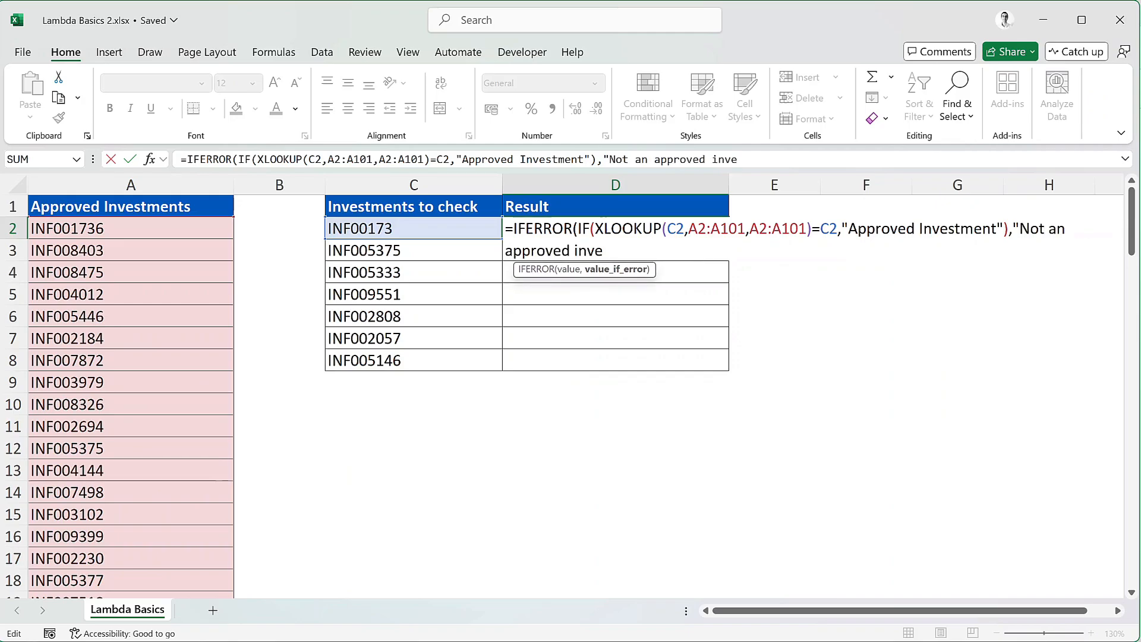
{"action": "type", "text": "stment\""}
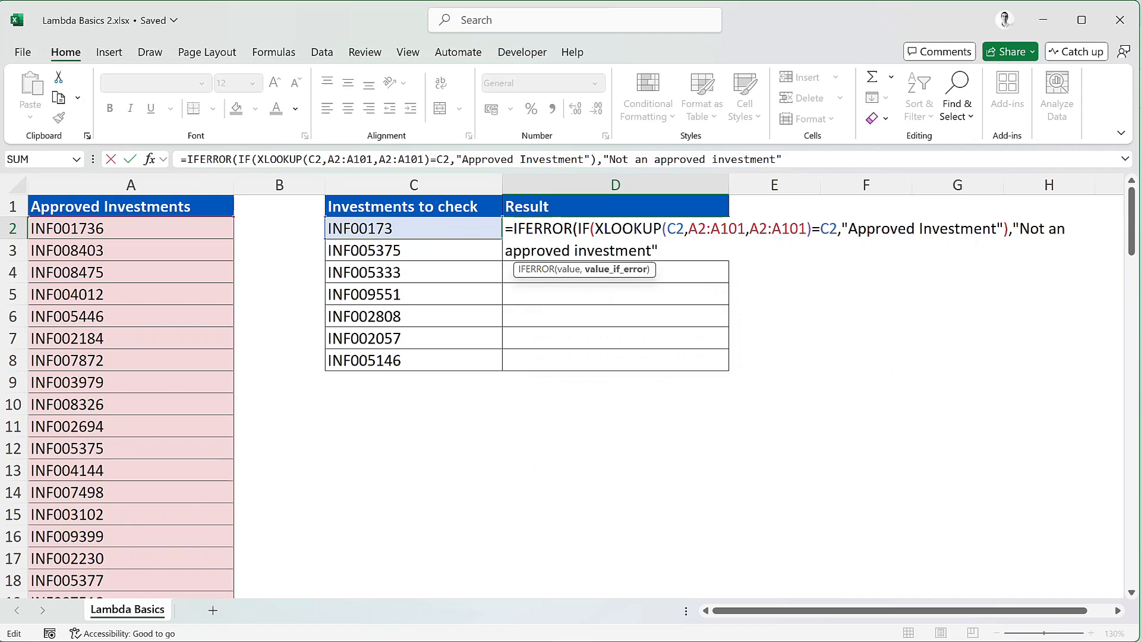
{"action": "type", "text": ")"}
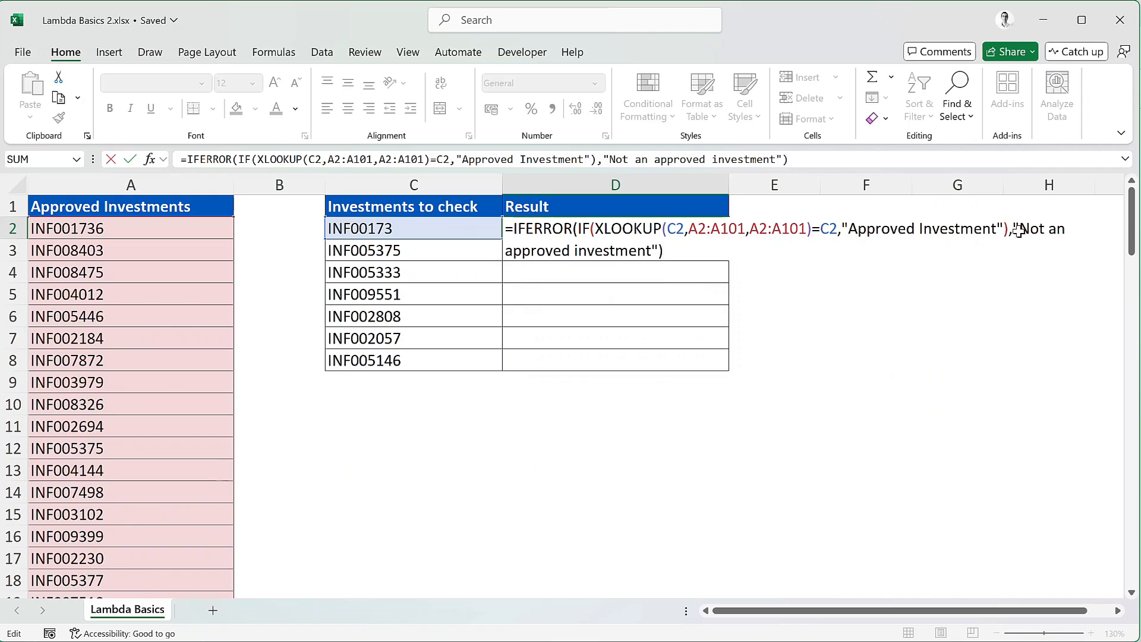
{"action": "key", "text": "Return"}
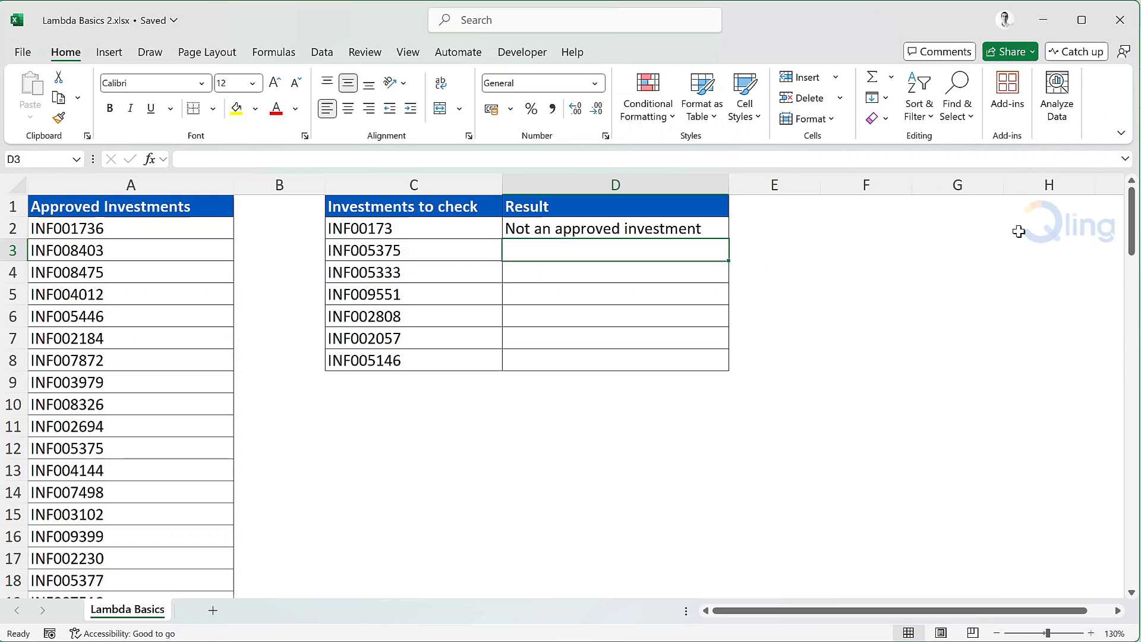
Step: Append 6 to C2's ID, restoring INF001736 so D2 reads Approved Investment
{"action": "left_click", "coordinate": [463, 232]}
{"action": "key", "text": "F2"}
{"action": "type", "text": "6"}
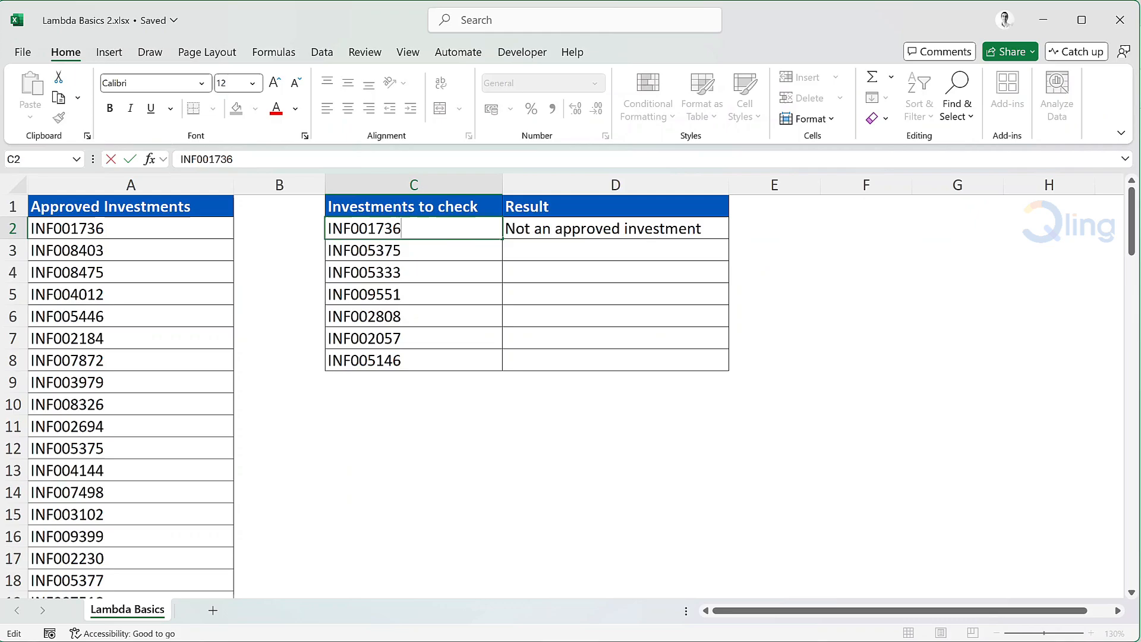
{"action": "key", "text": "Return"}
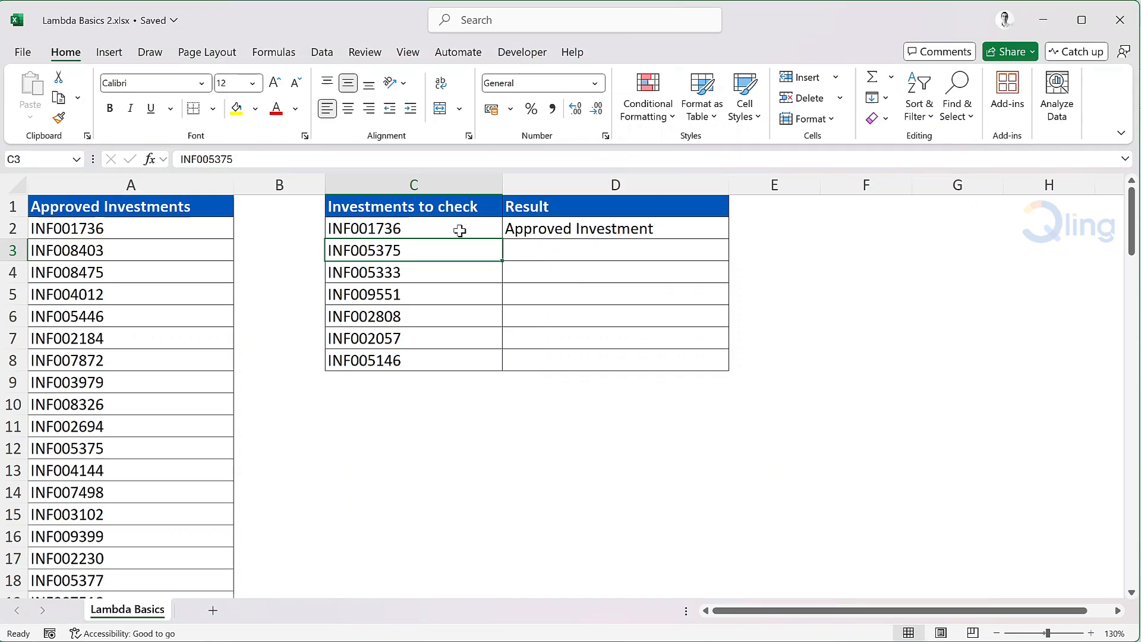
Step: Insert LAMBDA(investment_number, master_list, ahead of the IFERROR lookup in D2's formula
{"action": "double_click", "coordinate": [551, 229]}
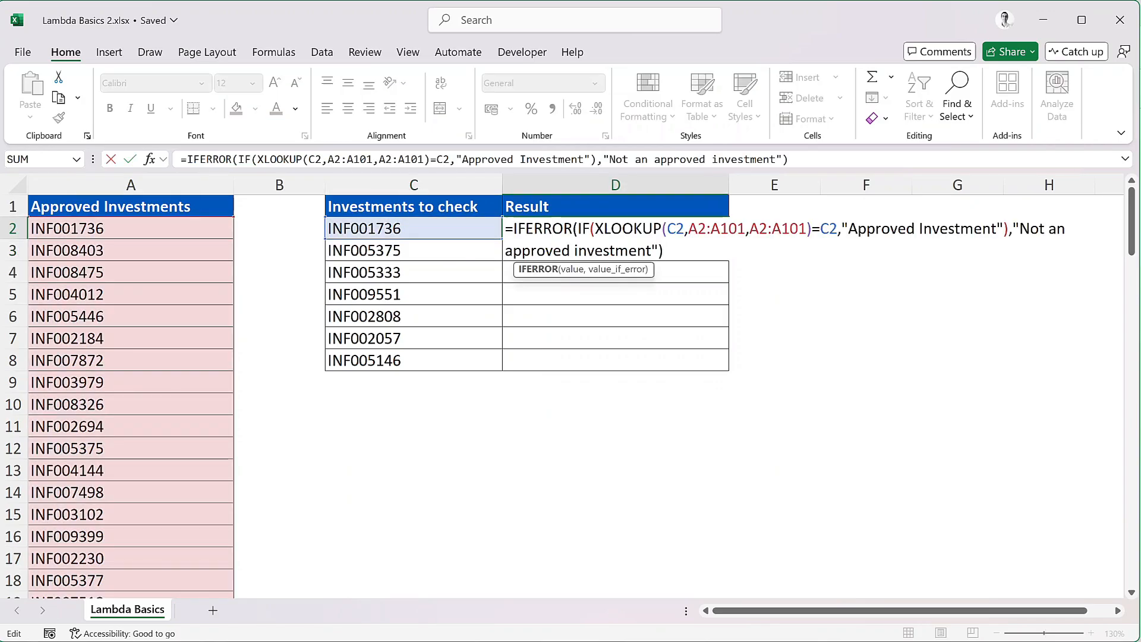
{"action": "type", "text": "Lamb"}
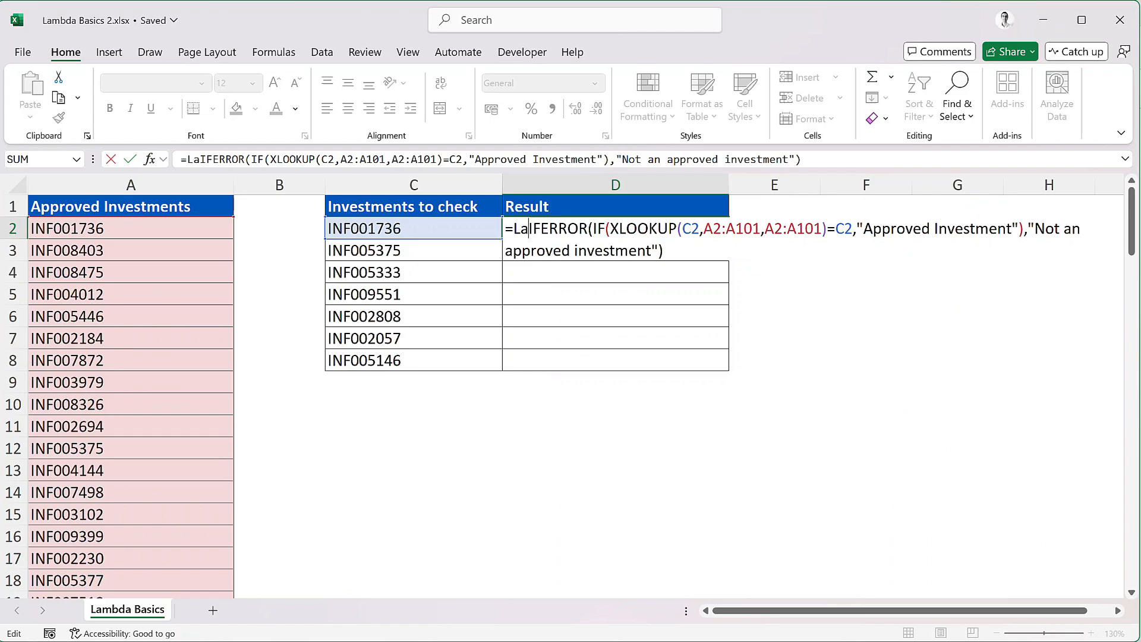
{"action": "key", "text": "Tab"}
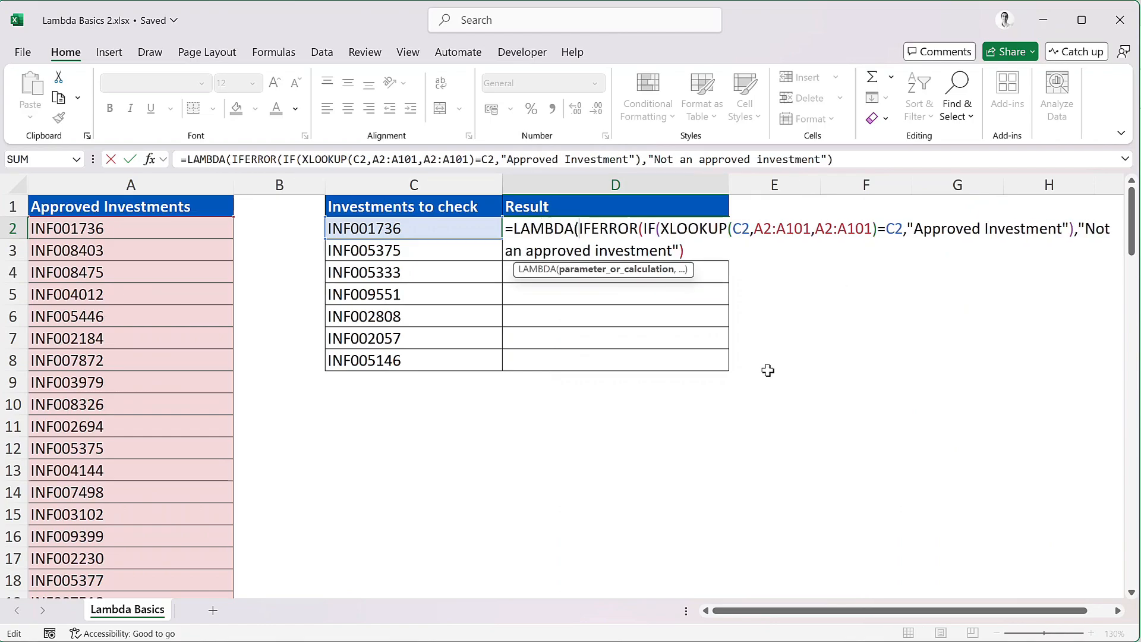
{"action": "type", "text": "investment_"}
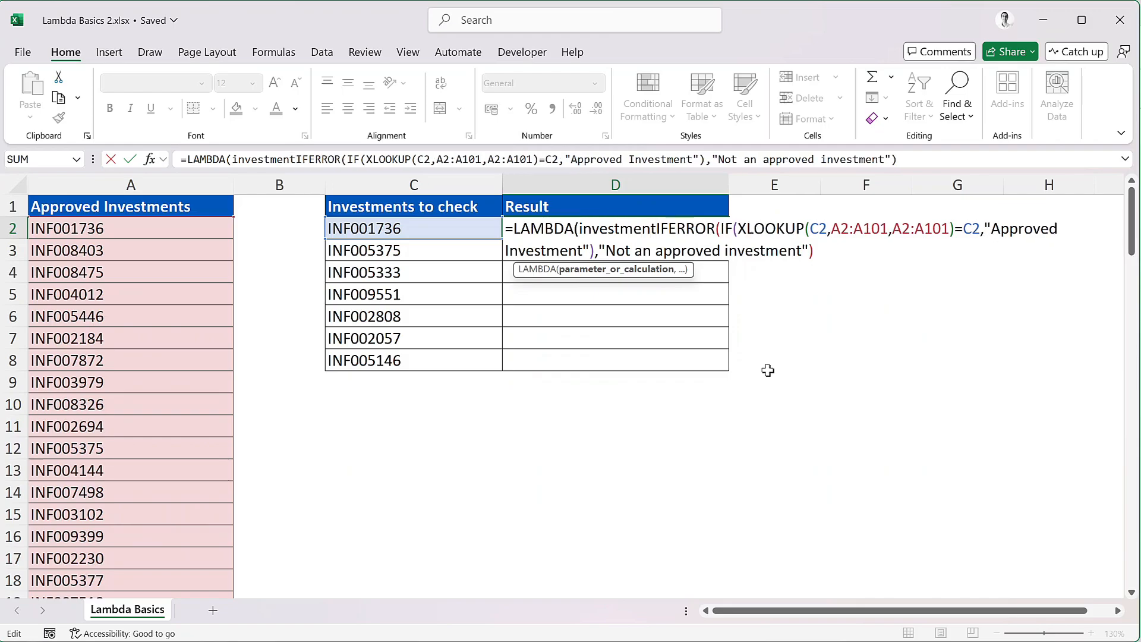
{"action": "type", "text": "number"}
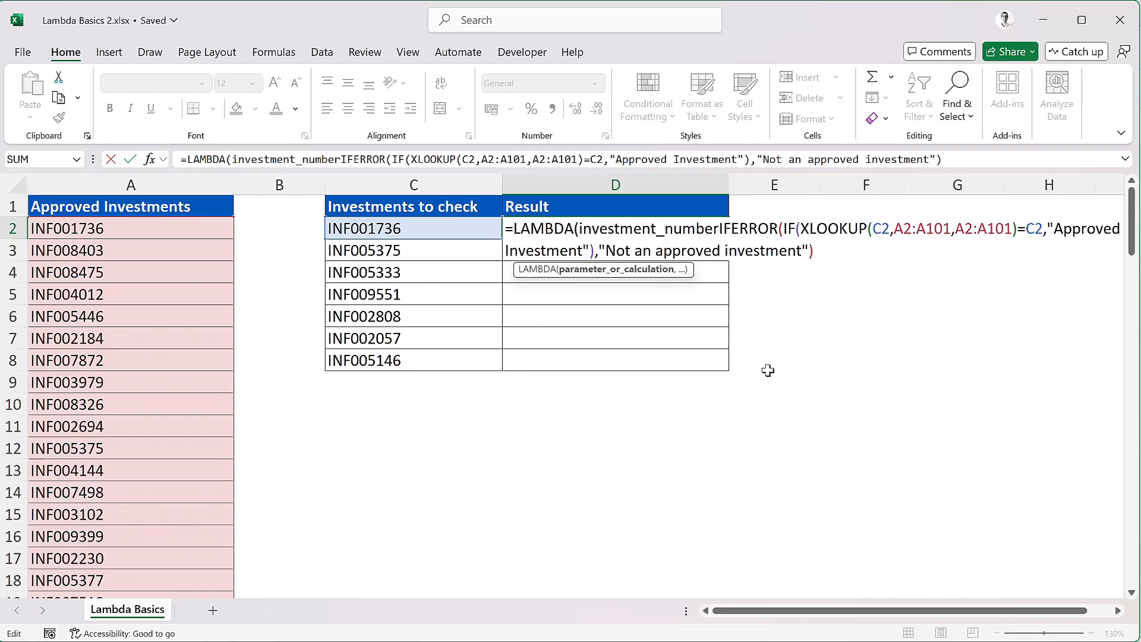
{"action": "type", "text": ","}
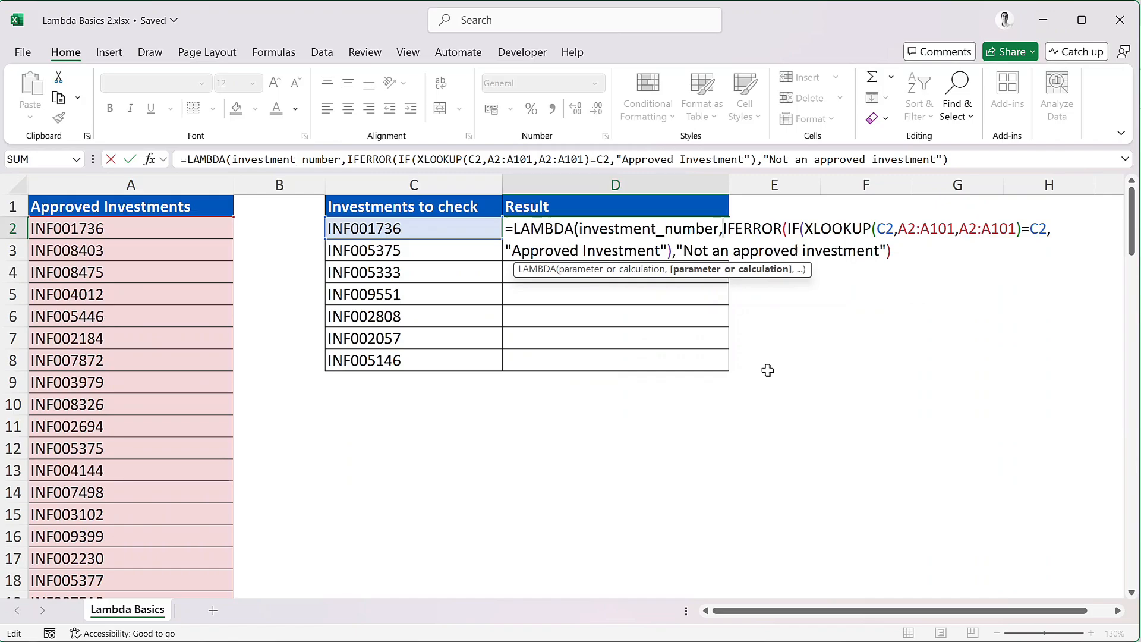
{"action": "type", "text": "master_list"}
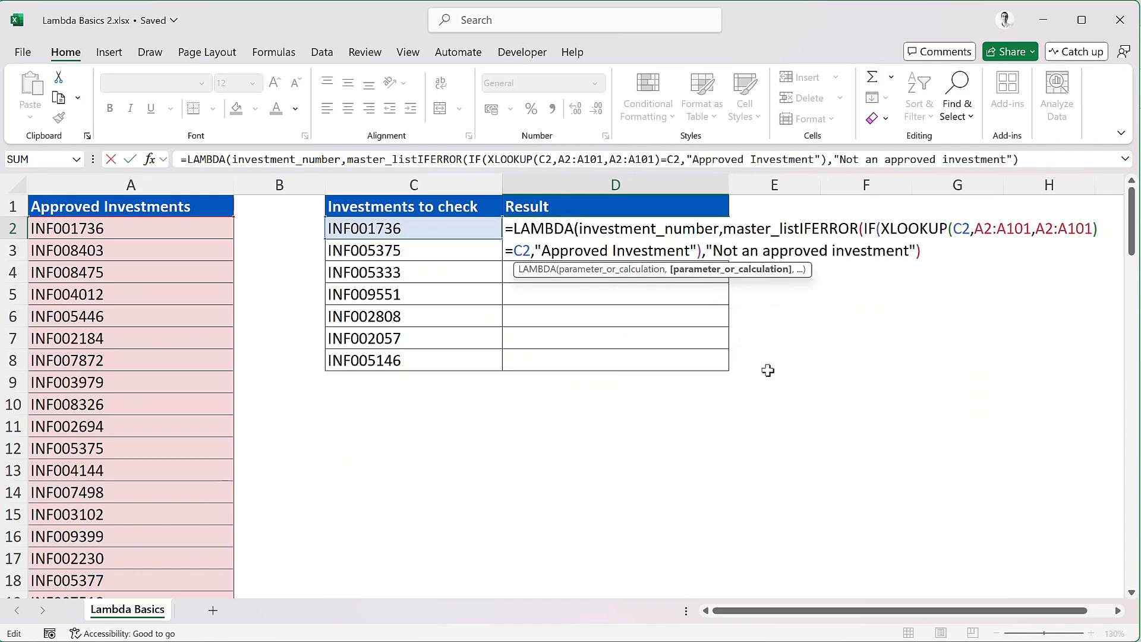
{"action": "type", "text": ","}
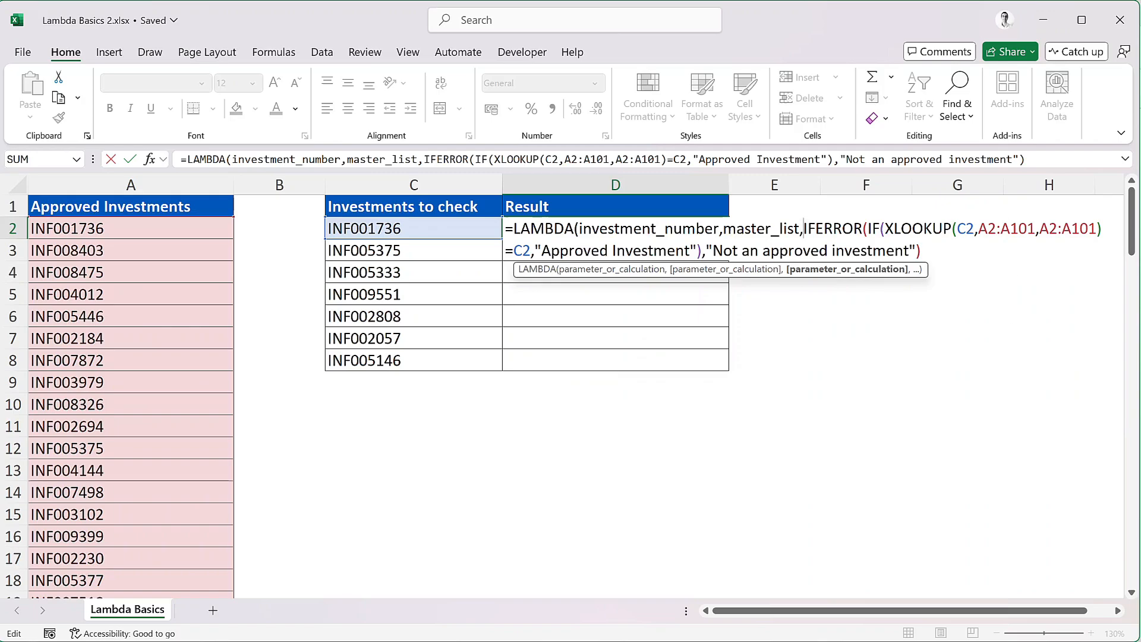
Step: Replace both C2 references in D2's formula with investment_number
{"action": "left_click", "coordinate": [974, 228]}
{"action": "key", "text": "BackSpace"}
{"action": "key", "text": "BackSpace"}
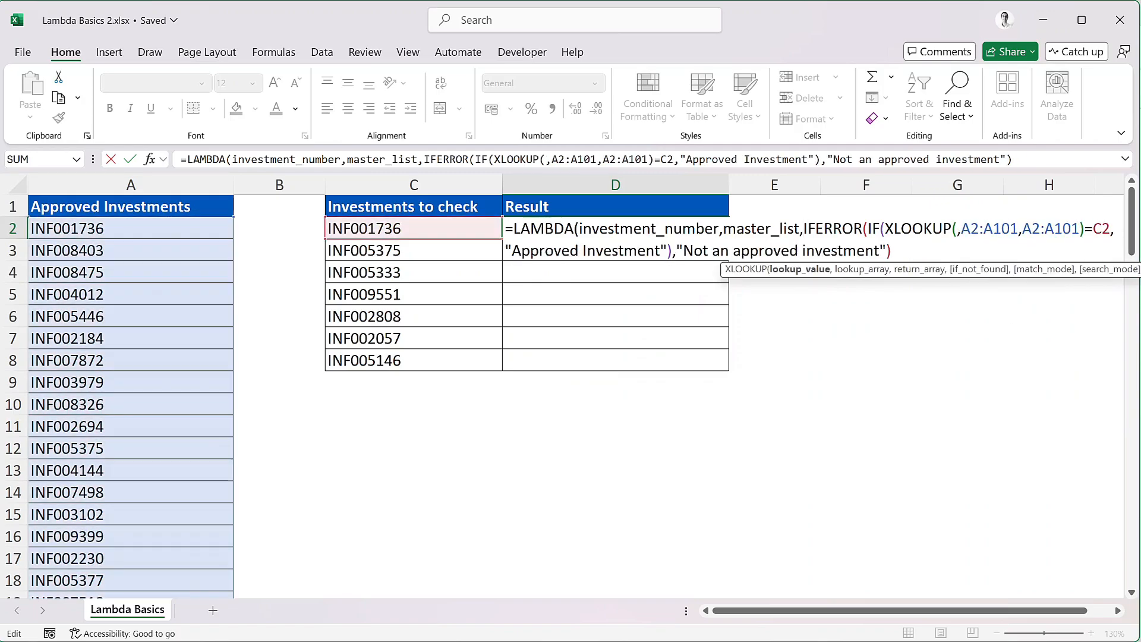
{"action": "type", "text": "investment_num"}
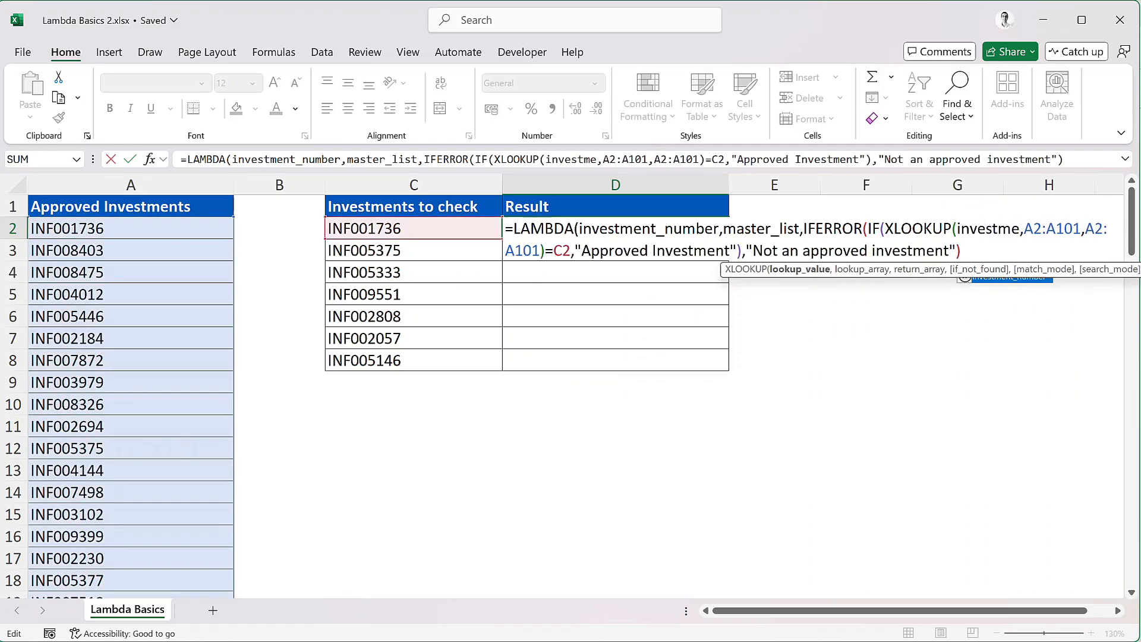
{"action": "type", "text": "ber"}
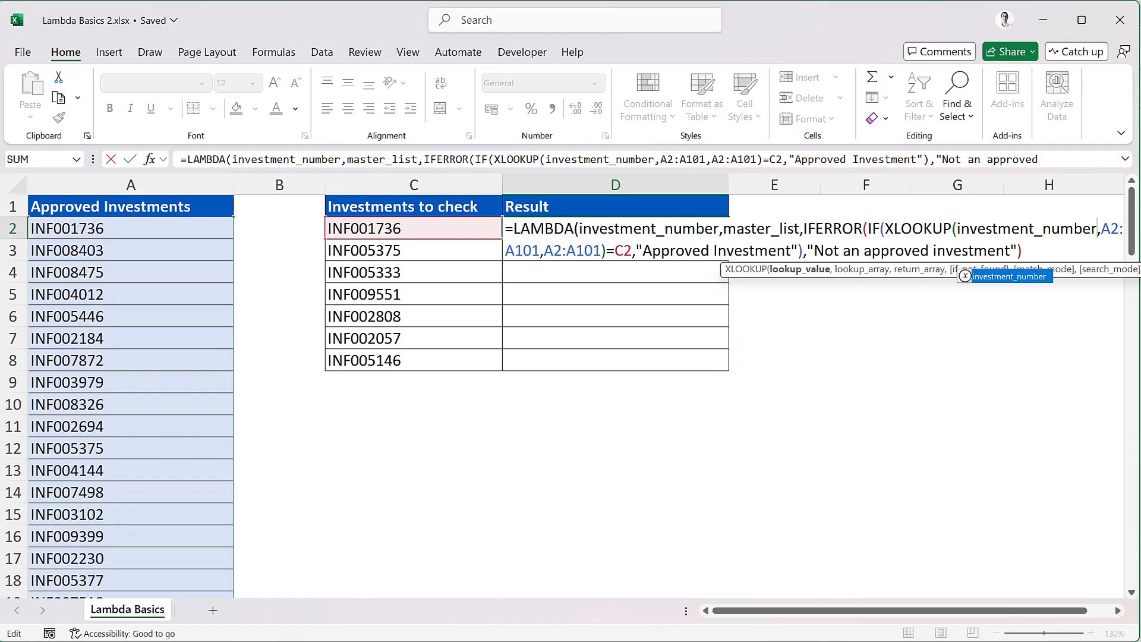
{"action": "left_click", "coordinate": [631, 250]}
{"action": "key", "text": "BackSpace"}
{"action": "key", "text": "BackSpace"}
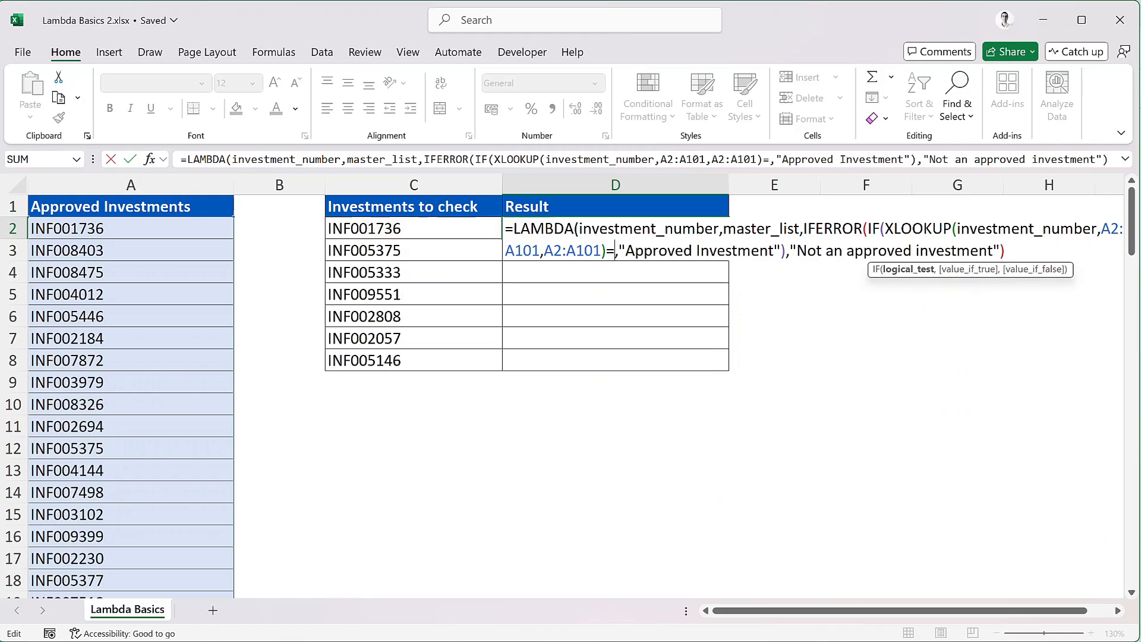
{"action": "type", "text": "investment"}
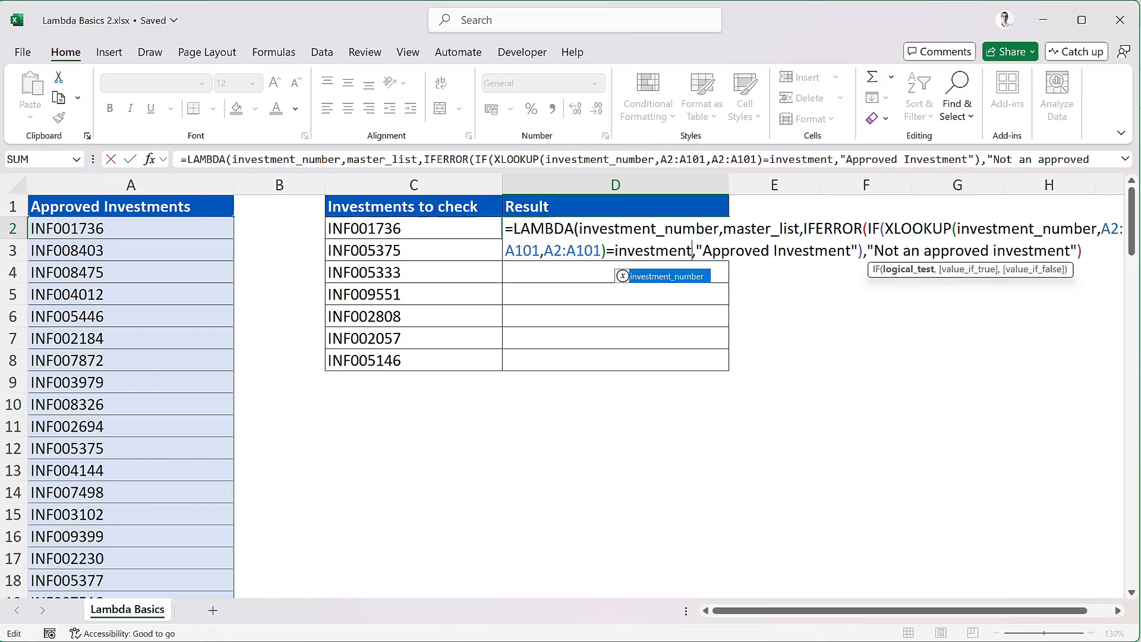
{"action": "type", "text": "_number"}
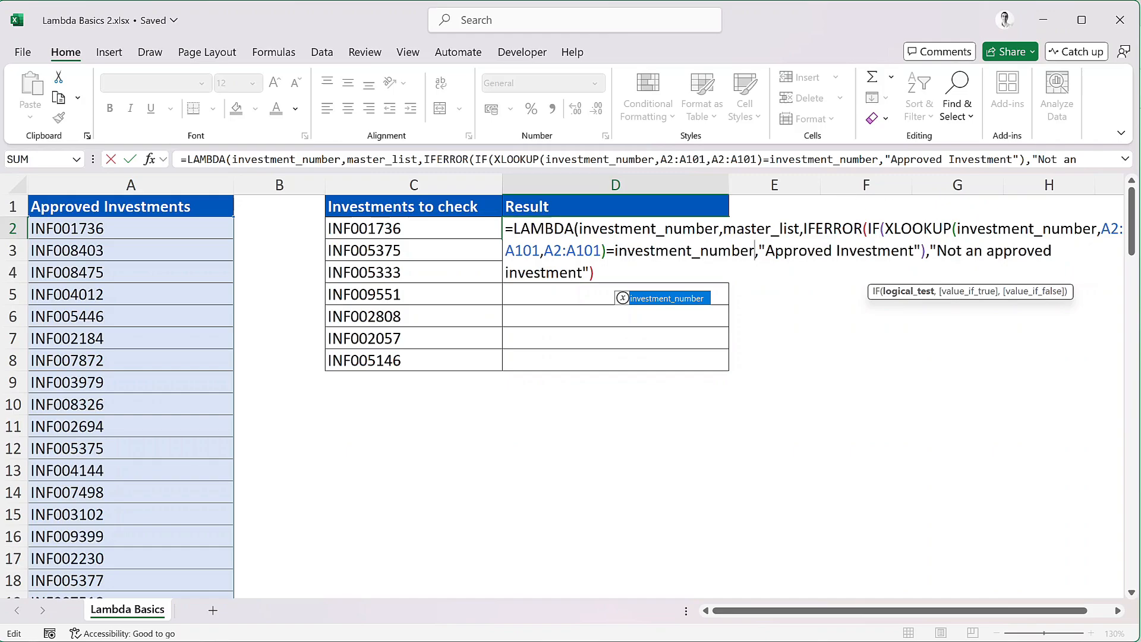
Step: Replace both A2:A101 ranges with master_list and enter the LAMBDA formula, which shows #CALC!
{"action": "key", "text": "Right"}
{"action": "key", "text": "shift+Right"}
{"action": "key", "text": "shift+Right"}
{"action": "key", "text": "shift+Right"}
{"action": "key", "text": "shift+Right"}
{"action": "key", "text": "shift+Right"}
{"action": "key", "text": "shift+Right"}
{"action": "key", "text": "shift+Right"}
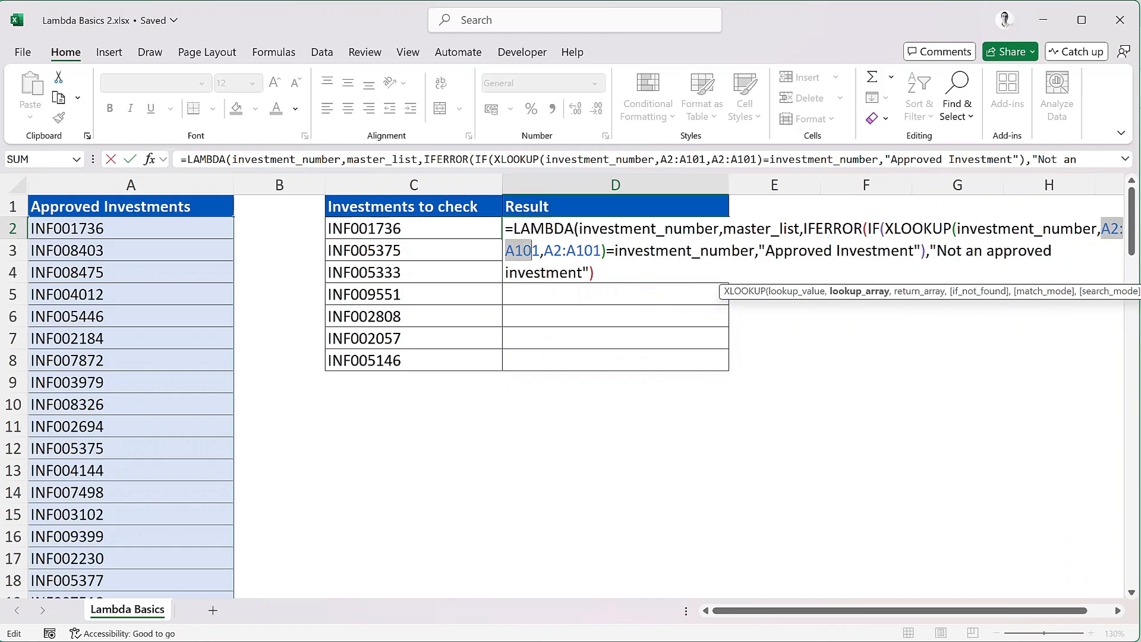
{"action": "type", "text": "master_list"}
{"action": "key", "text": "Right"}
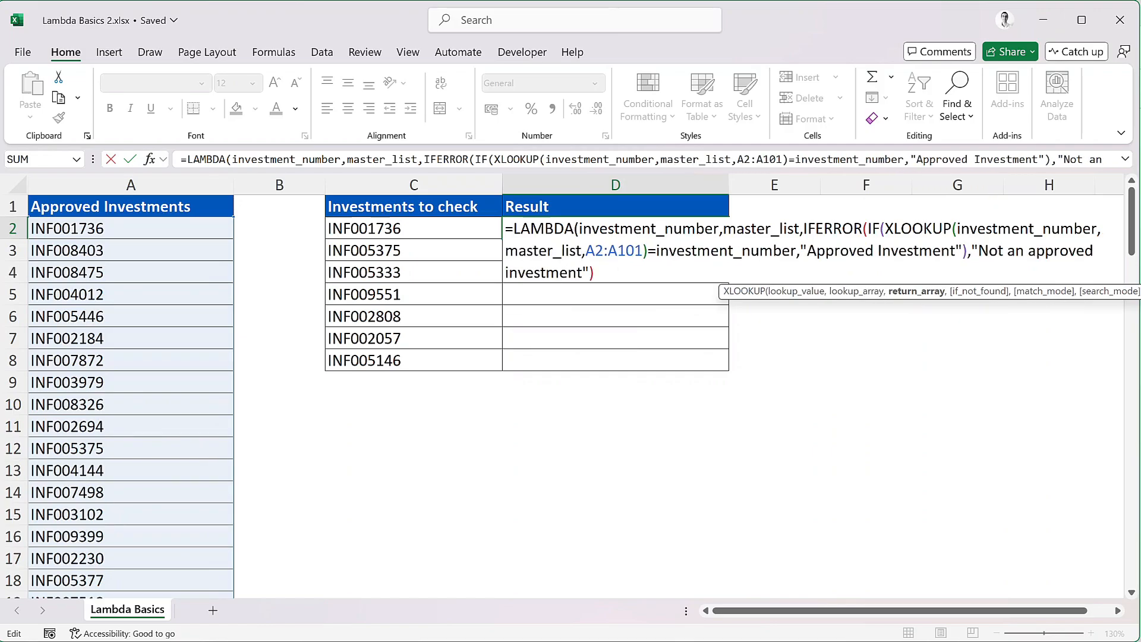
{"action": "key", "text": "shift+Right"}
{"action": "key", "text": "shift+Right"}
{"action": "key", "text": "shift+Right"}
{"action": "key", "text": "shift+Right"}
{"action": "key", "text": "shift+Right"}
{"action": "key", "text": "shift+Right"}
{"action": "key", "text": "shift+Right"}
{"action": "type", "text": "master_list"}
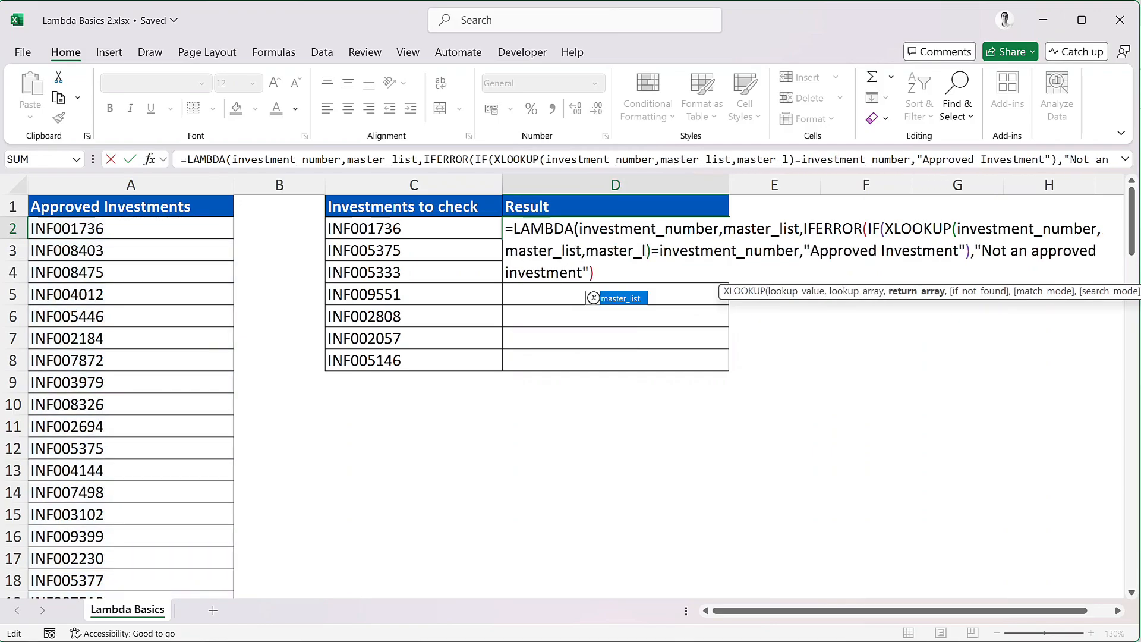
{"action": "key", "text": "End"}
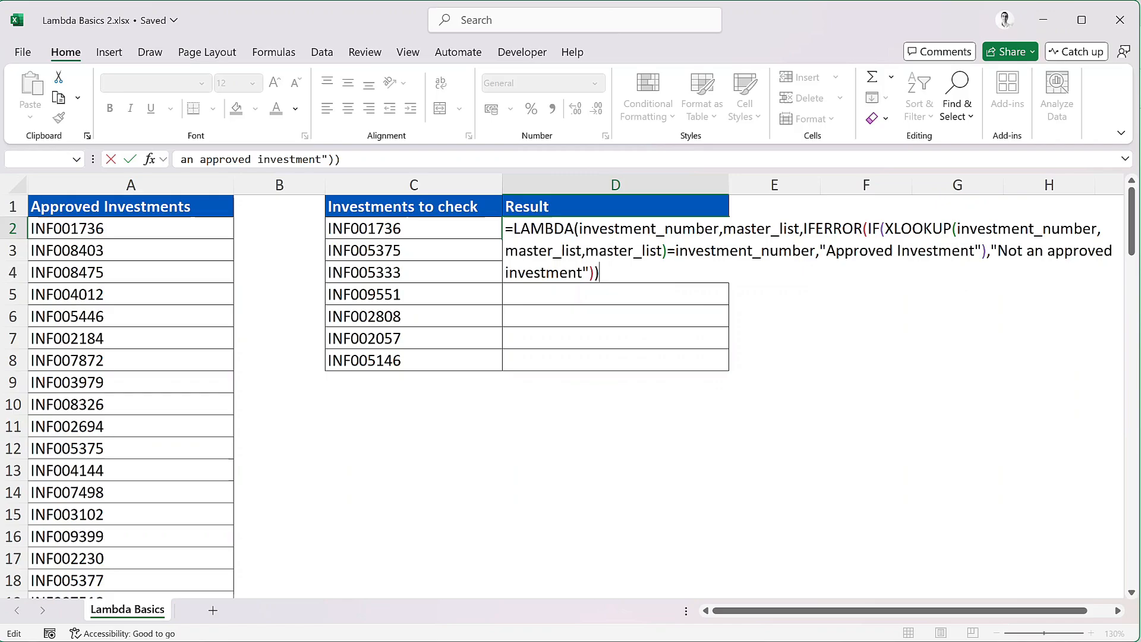
{"action": "key", "text": "Return"}
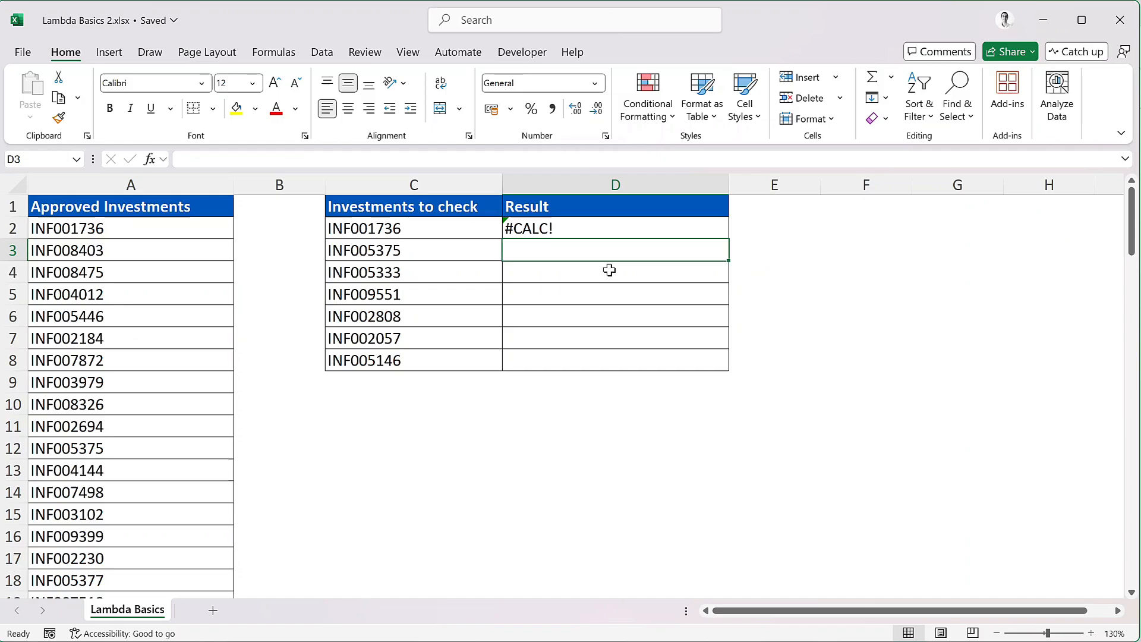
Step: Copy D2's entire LAMBDA formula text, leaving the cell unchanged
{"action": "double_click", "coordinate": [668, 228]}
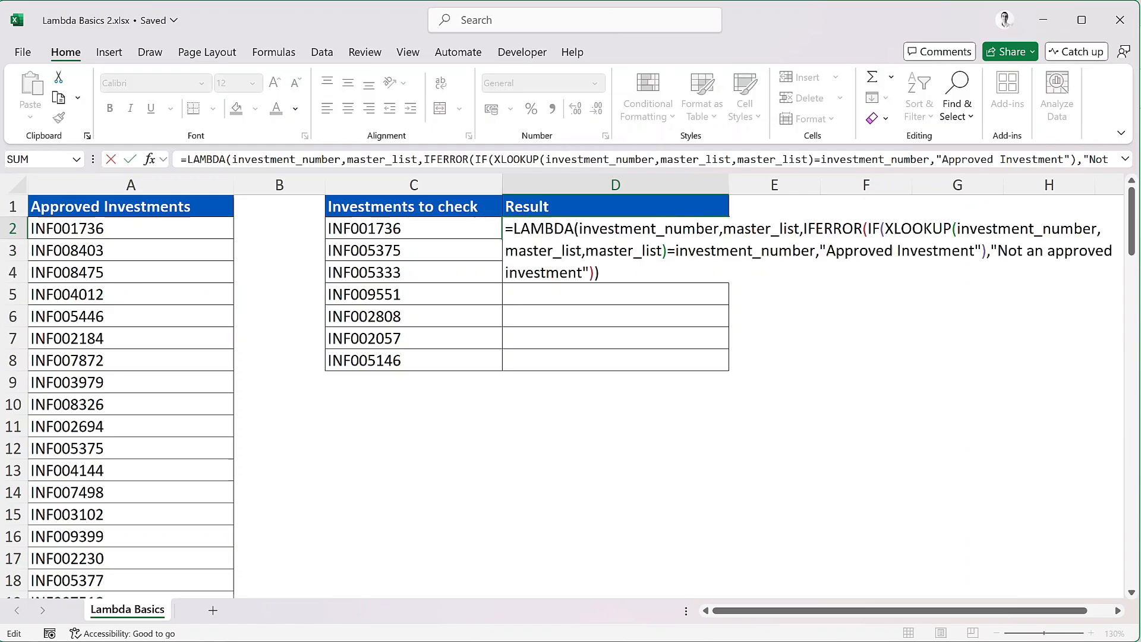
{"action": "left_click_drag", "start_coordinate": [599, 272], "coordinate": [499, 223]}
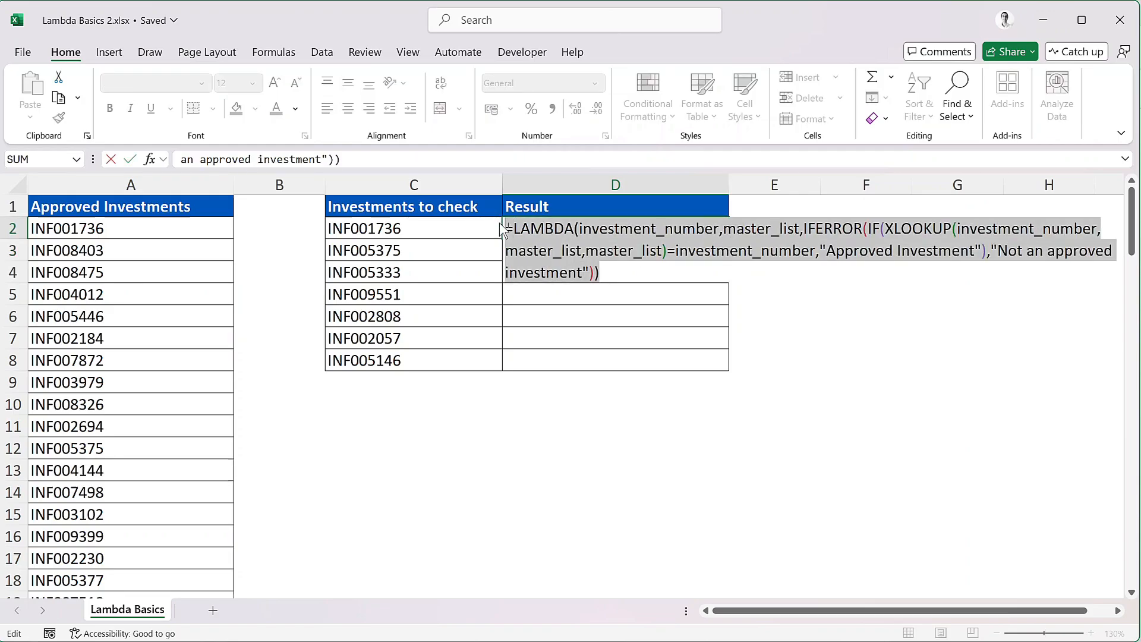
{"action": "key", "text": "ctrl+c"}
{"action": "key", "text": "Escape"}
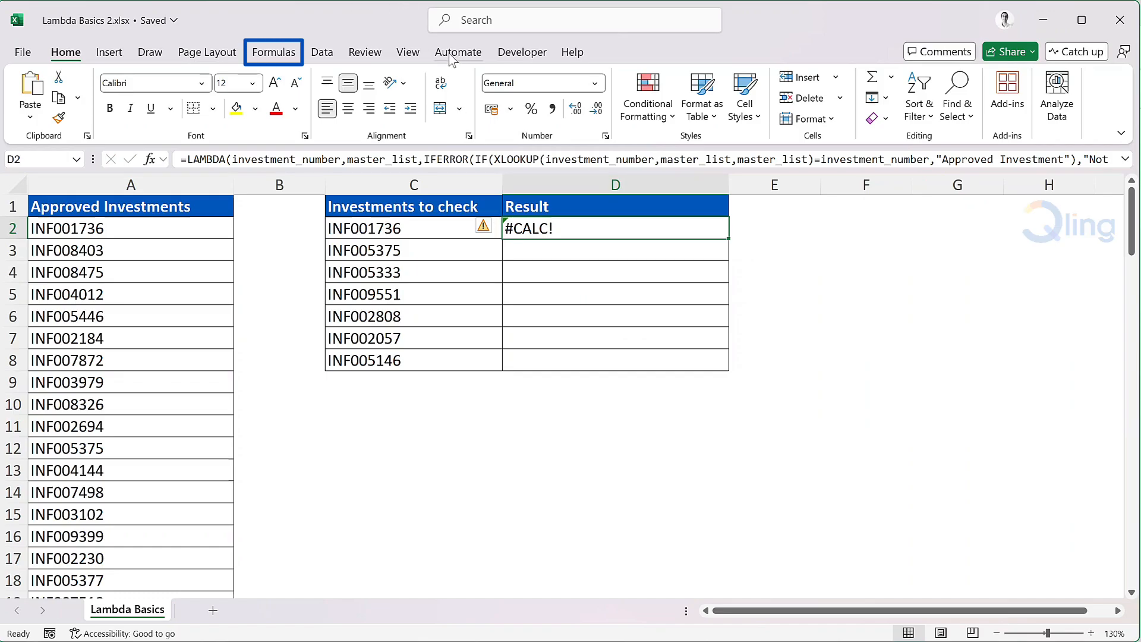
{"action": "left_click", "coordinate": [292, 55]}
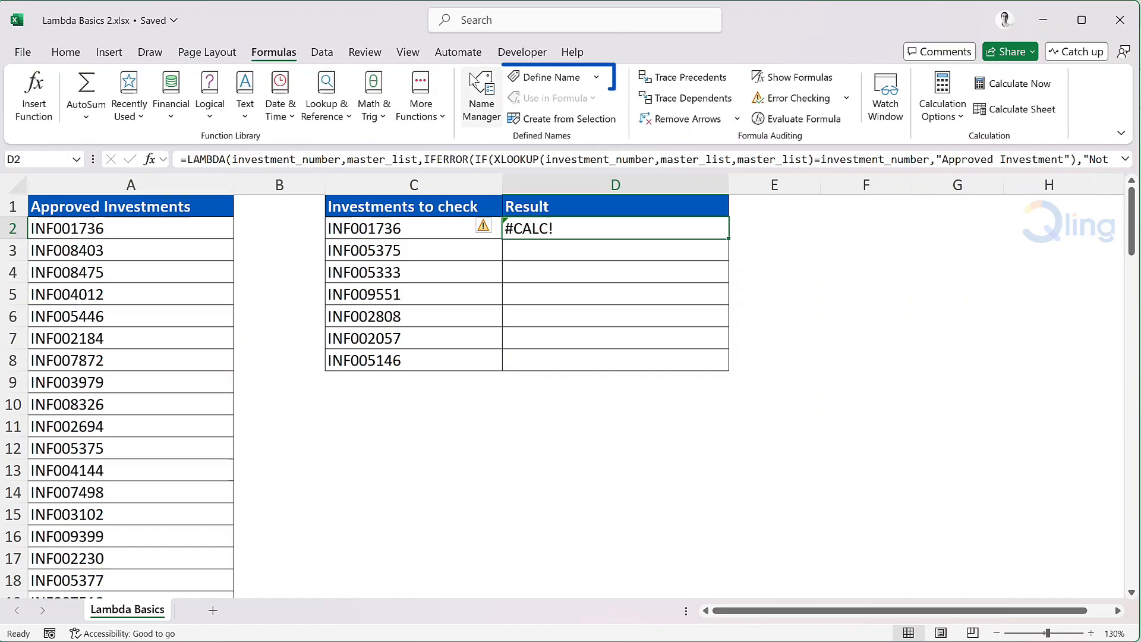
Step: Define the name CheckInvestment as the pasted LAMBDA, with a comment explaining investment_number and master_list
{"action": "left_click", "coordinate": [552, 77]}
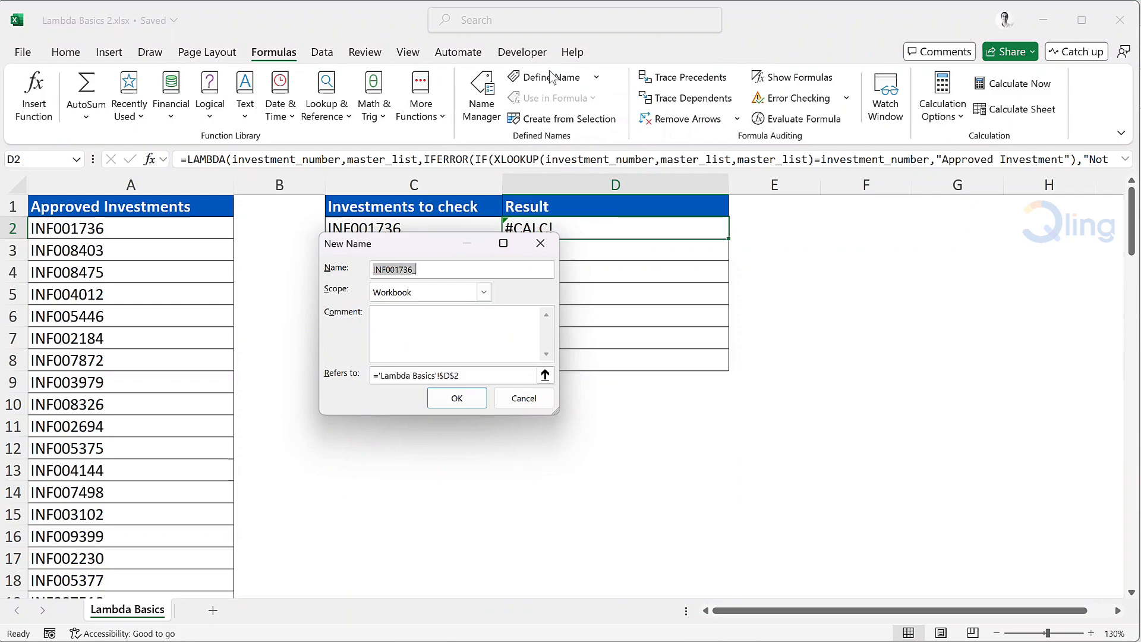
{"action": "type", "text": "Checki"}
{"action": "key", "text": "BackSpace"}
{"action": "type", "text": "Inves"}
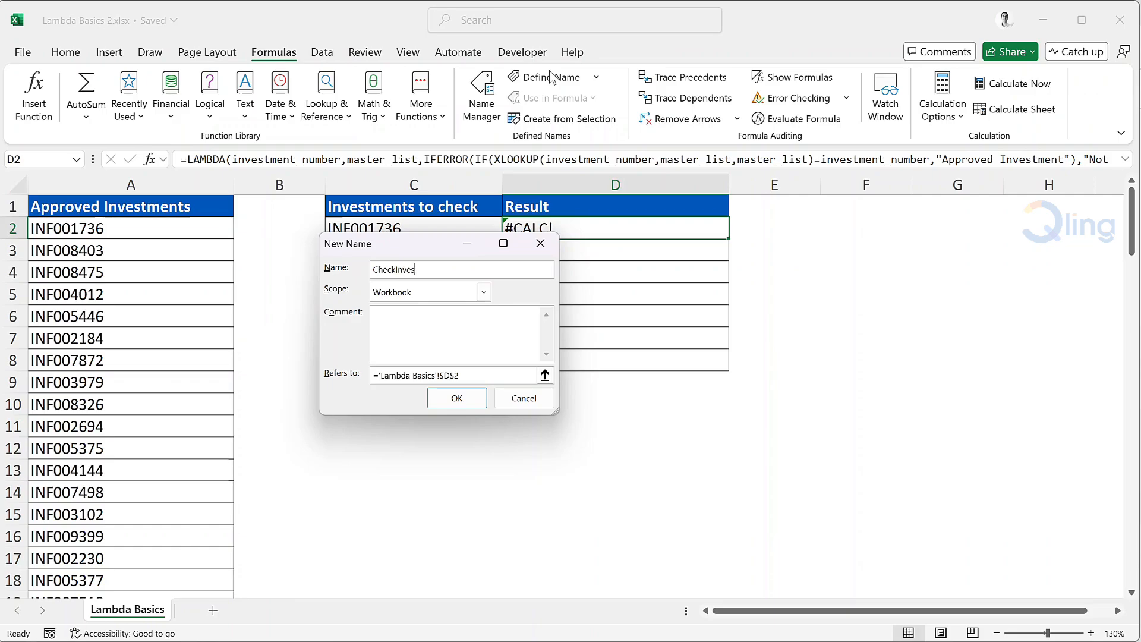
{"action": "type", "text": "tment"}
{"action": "triple_click", "coordinate": [480, 367]}
{"action": "key", "text": "ctrl+v"}
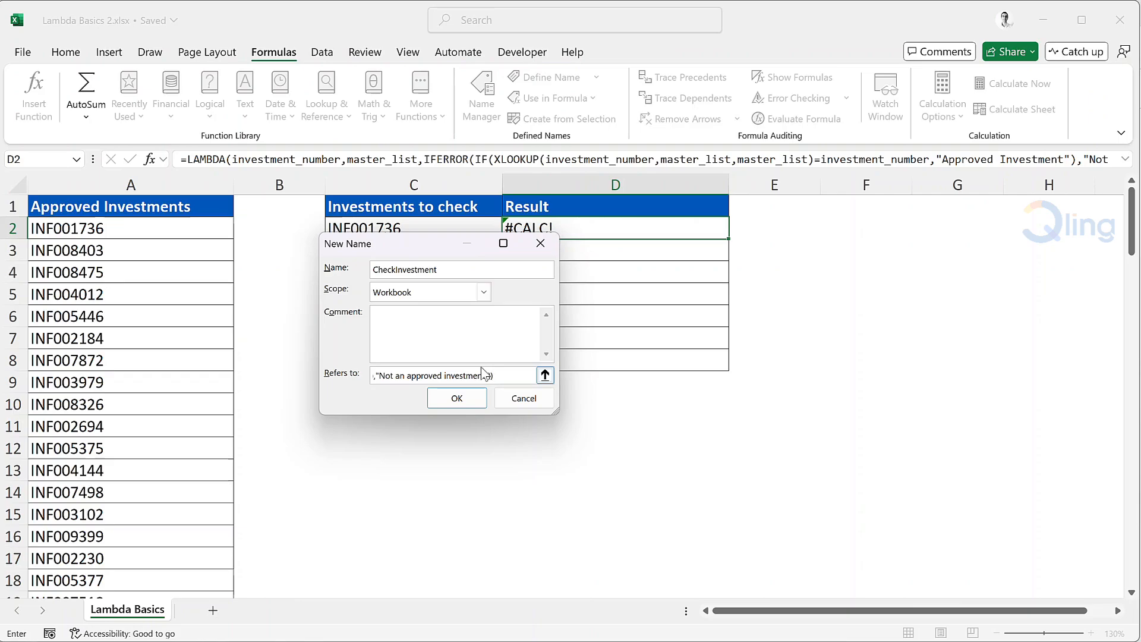
{"action": "key", "text": "Return"}
{"action": "type", "text": "Investment_number=the investment you want to verify;"}
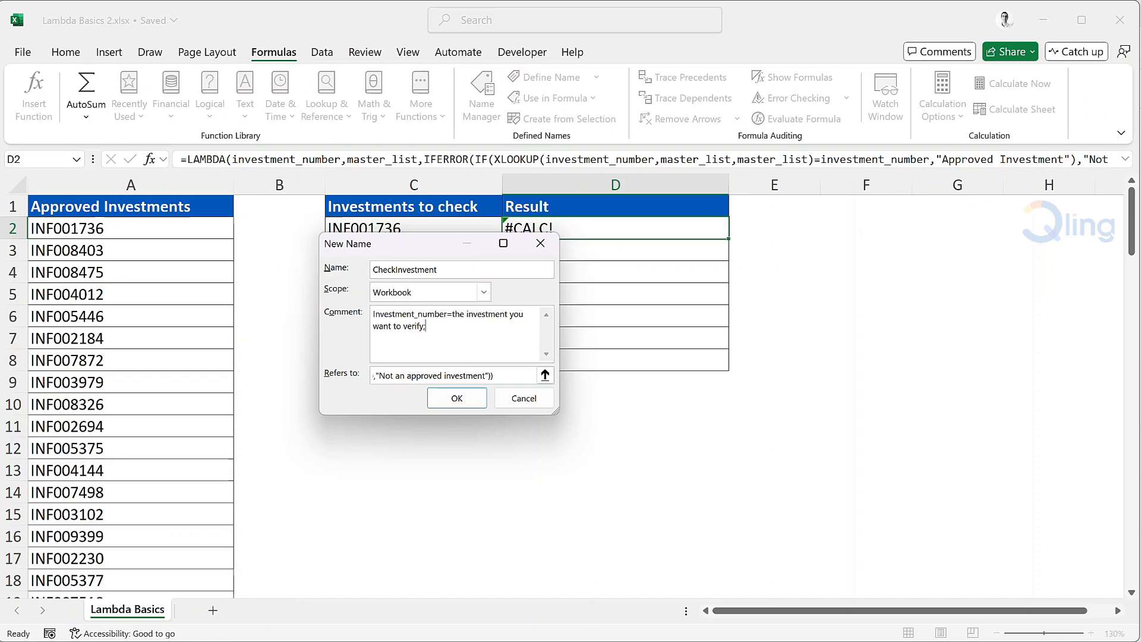
{"action": "type", "text": " master_list=all the approved investments"}
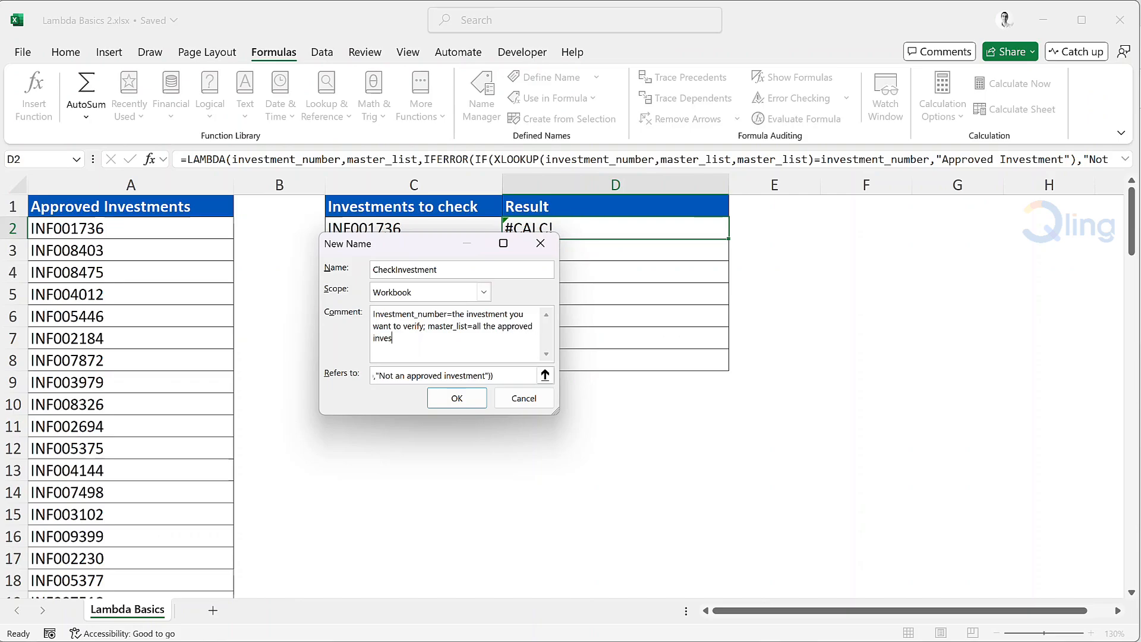
{"action": "left_click", "coordinate": [462, 402]}
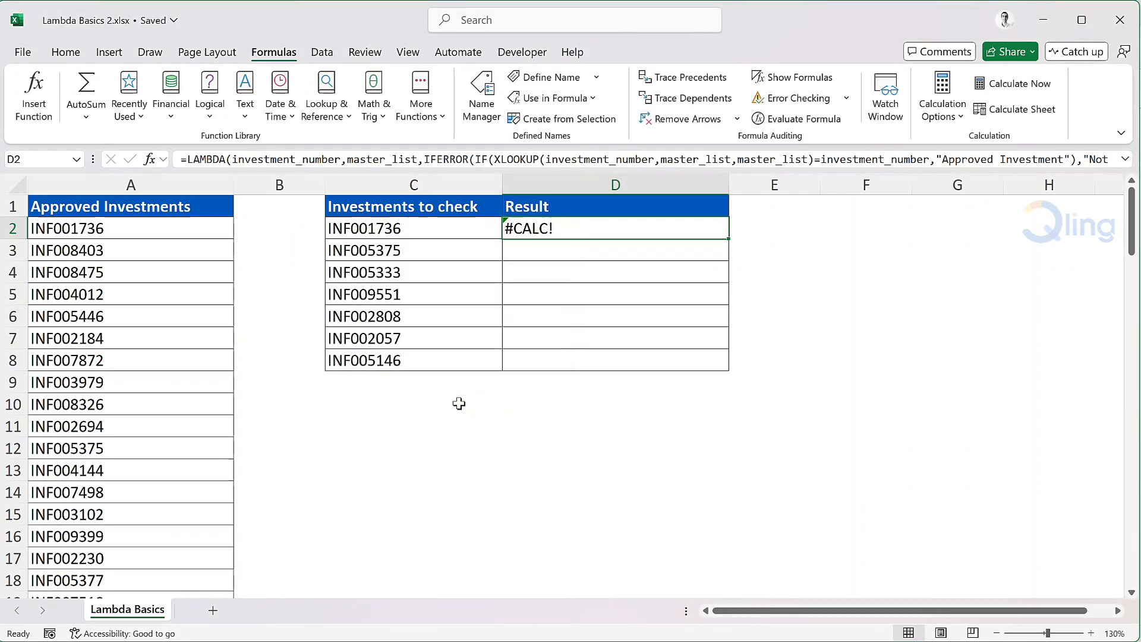
Step: Replace D2's formula with =CheckInvestment(C2,$A$2:$A$101)
{"action": "key", "text": "Delete"}
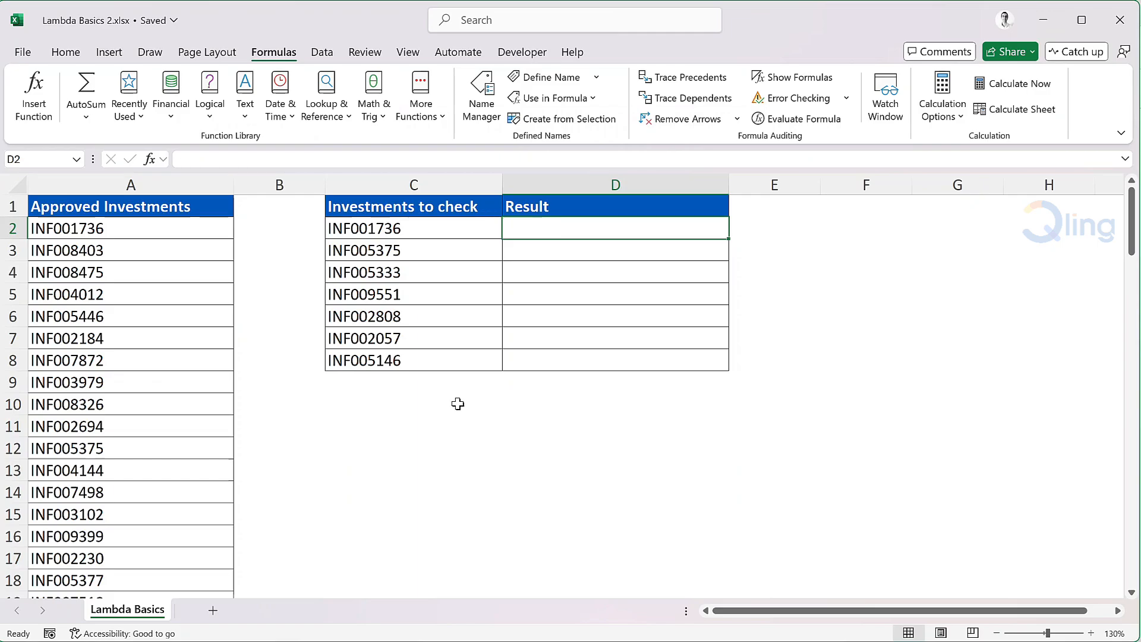
{"action": "type", "text": "=Chec"}
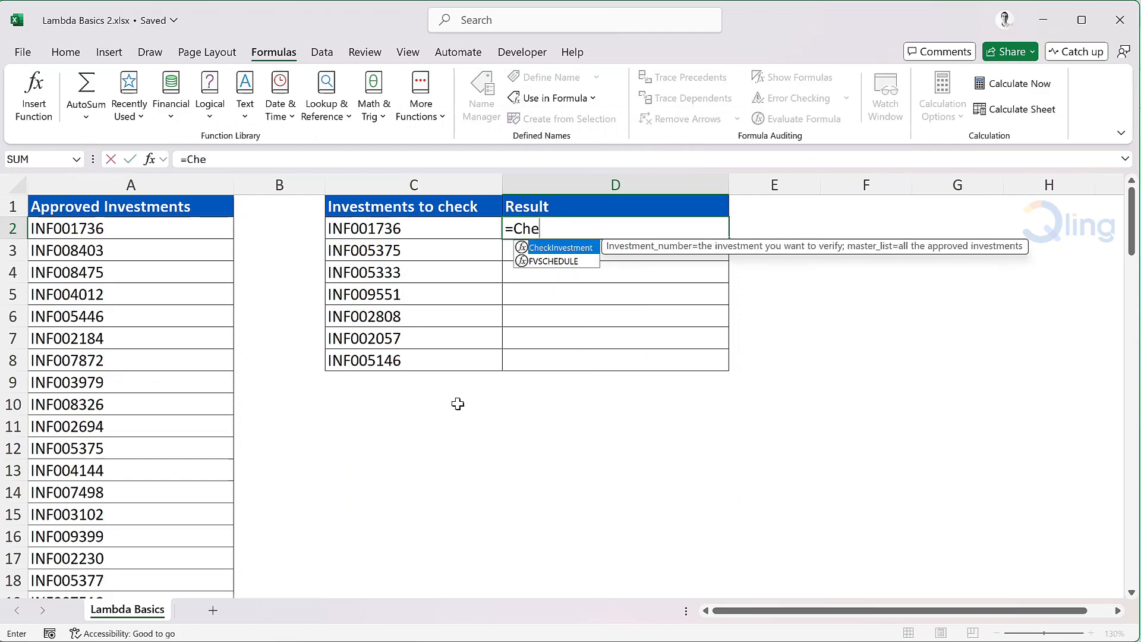
{"action": "key", "text": "Tab"}
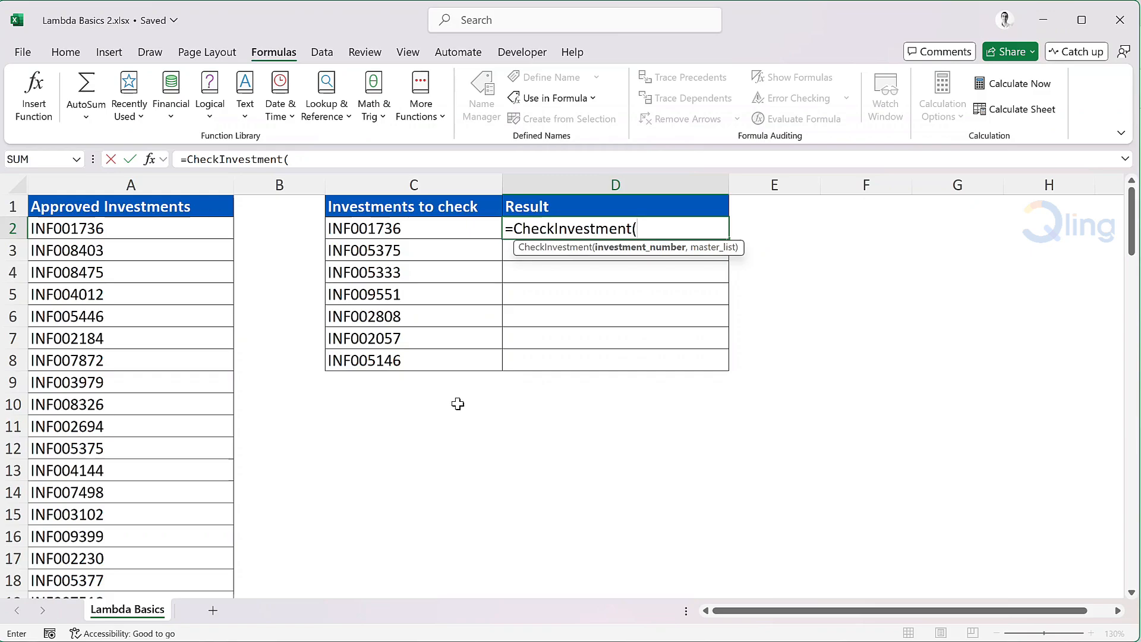
{"action": "left_click", "coordinate": [433, 229]}
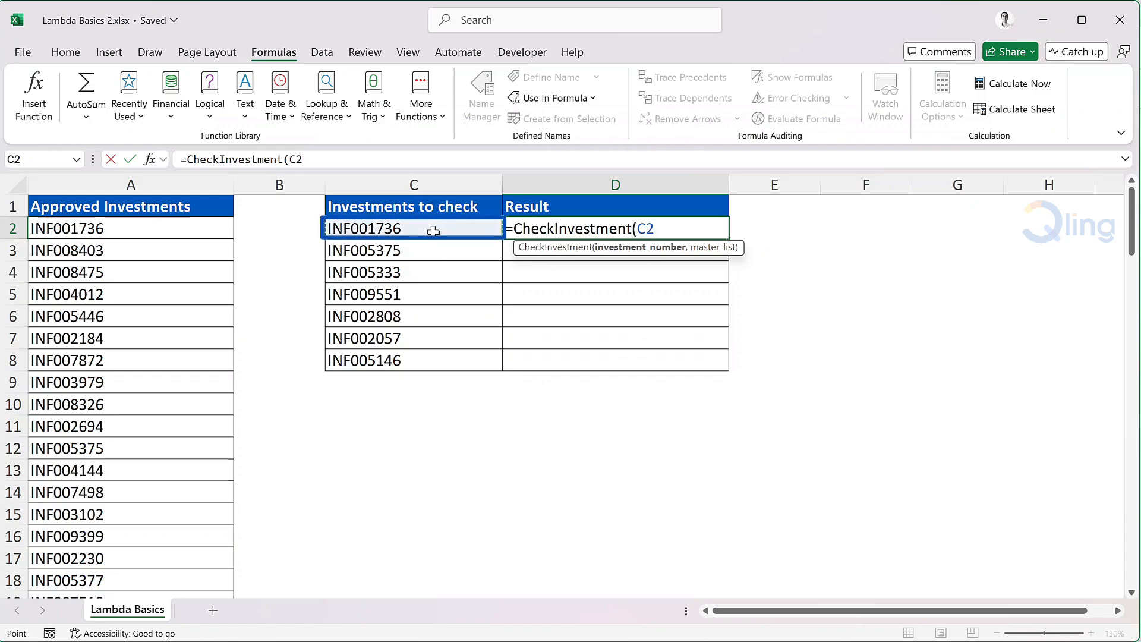
{"action": "type", "text": ","}
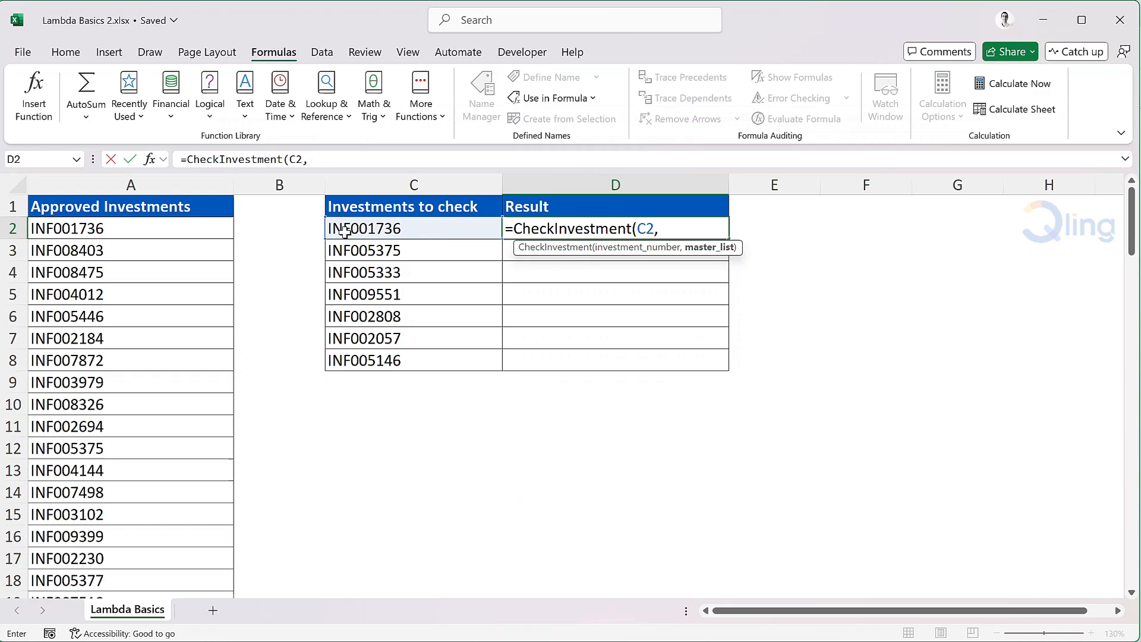
{"action": "left_click", "coordinate": [158, 229]}
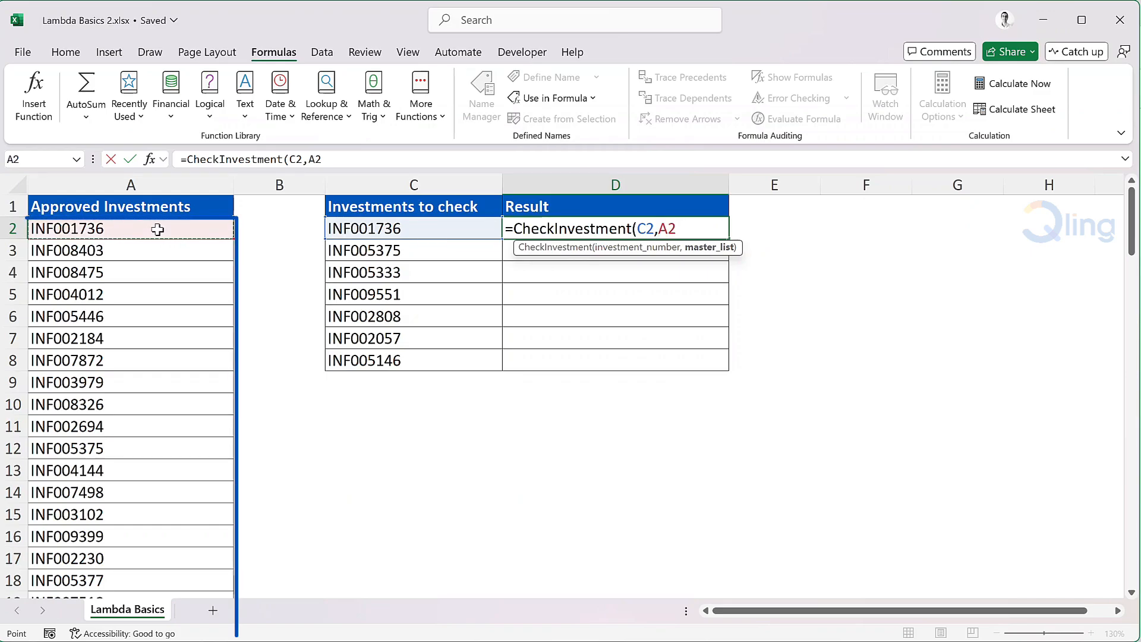
{"action": "key", "text": "ctrl+shift+Down"}
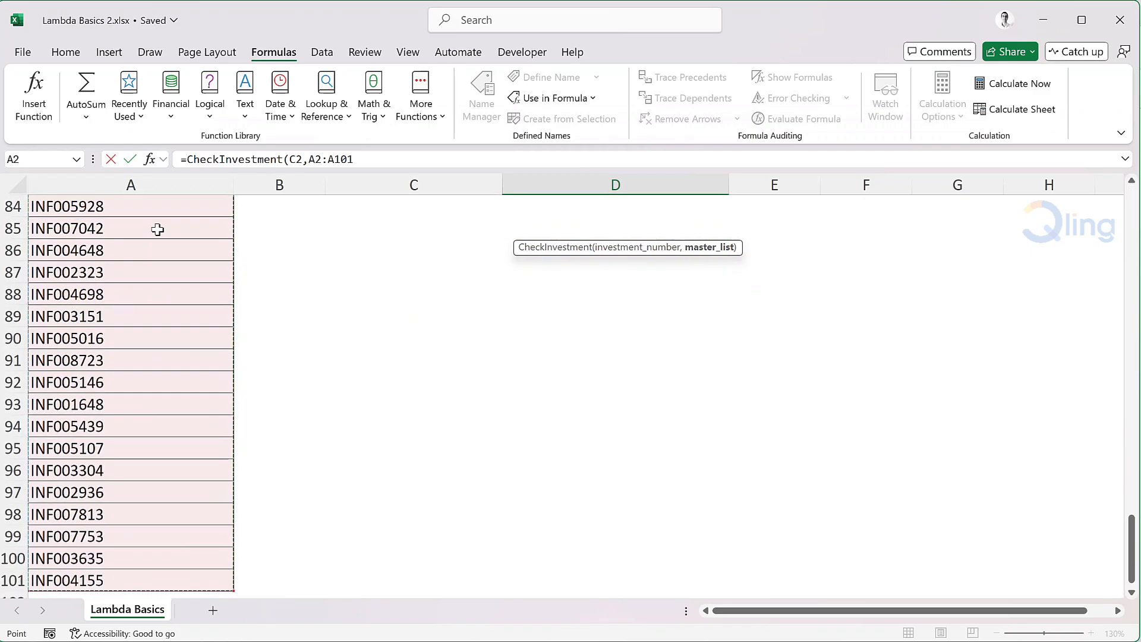
{"action": "key", "text": "F4"}
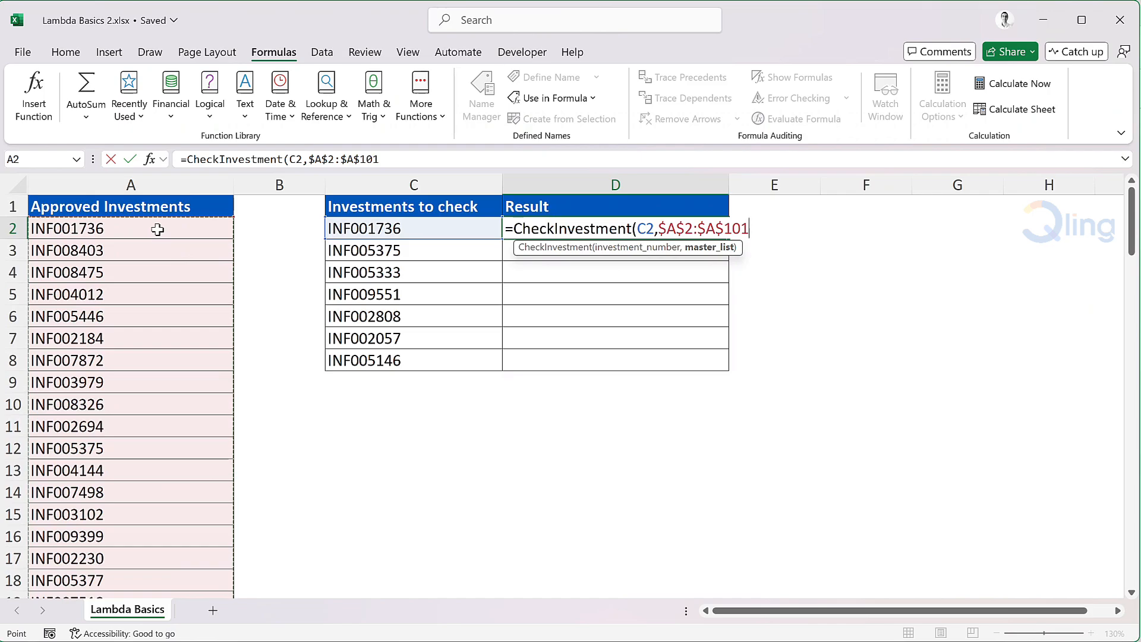
{"action": "type", "text": ")"}
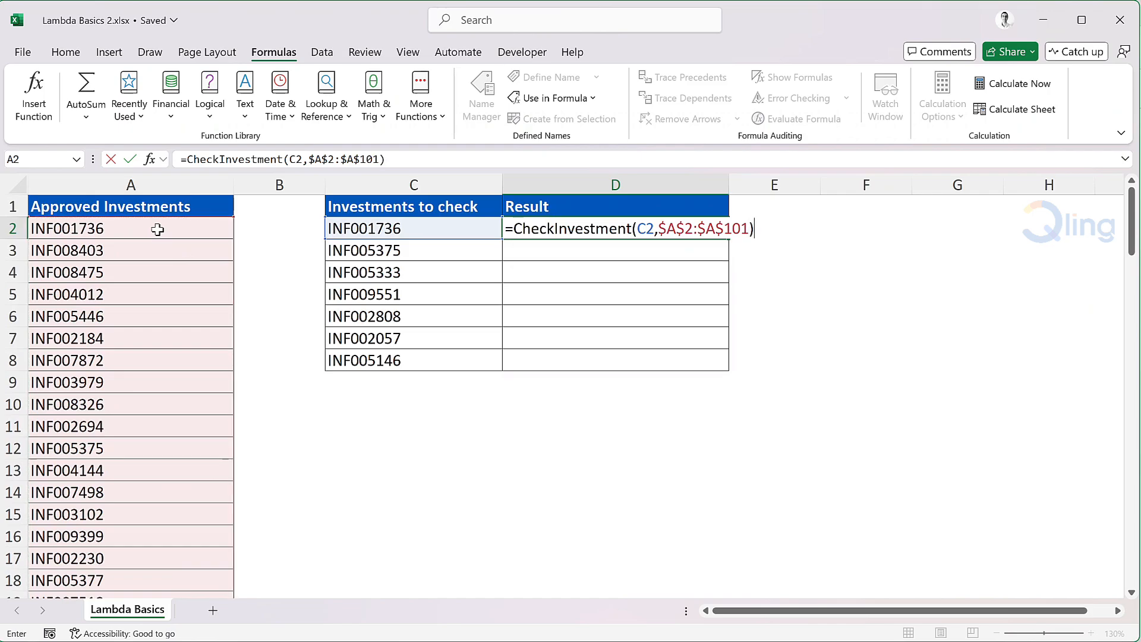
{"action": "key", "text": "Return"}
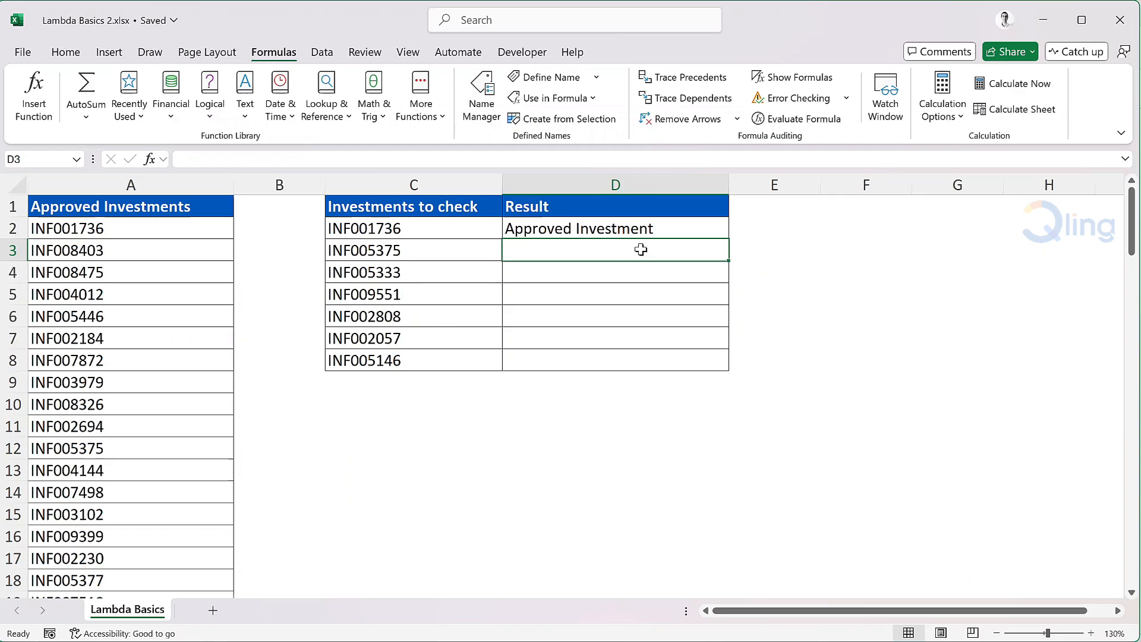
Step: Fill the CheckInvestment formula down from D2 to D8
{"action": "left_click", "coordinate": [672, 232]}
{"action": "double_click", "coordinate": [728, 239]}
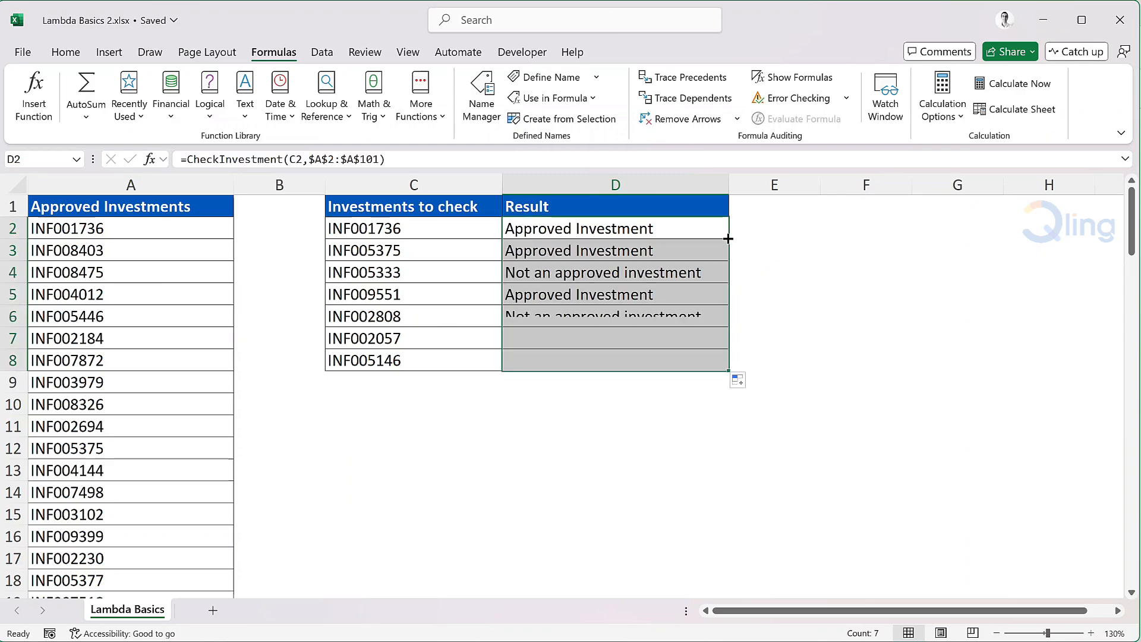
{"action": "left_click", "coordinate": [721, 232]}
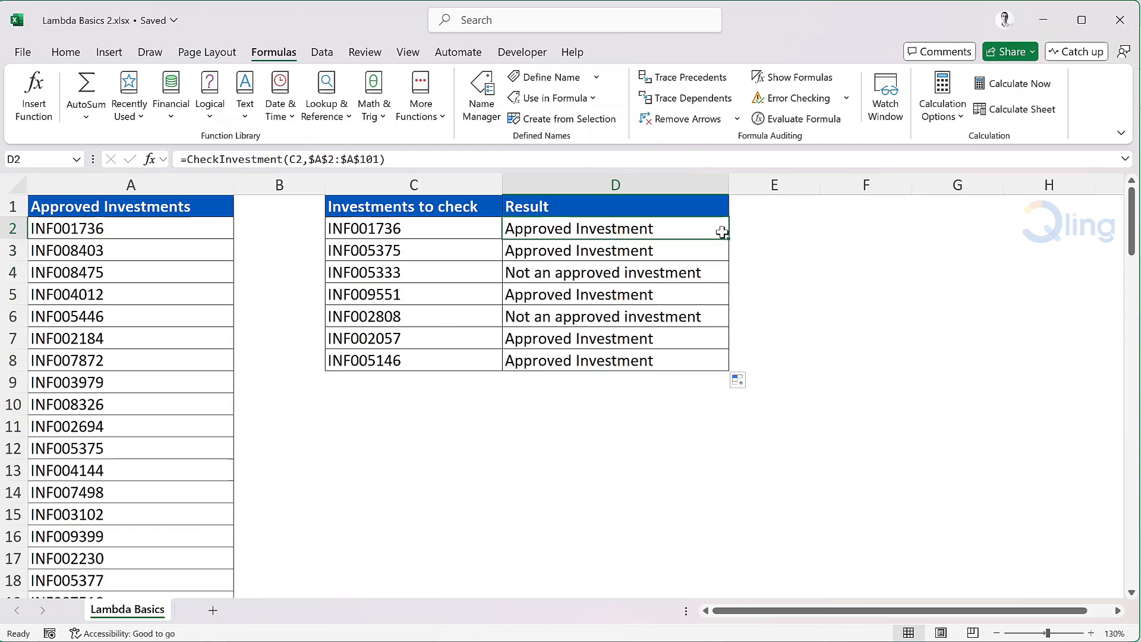